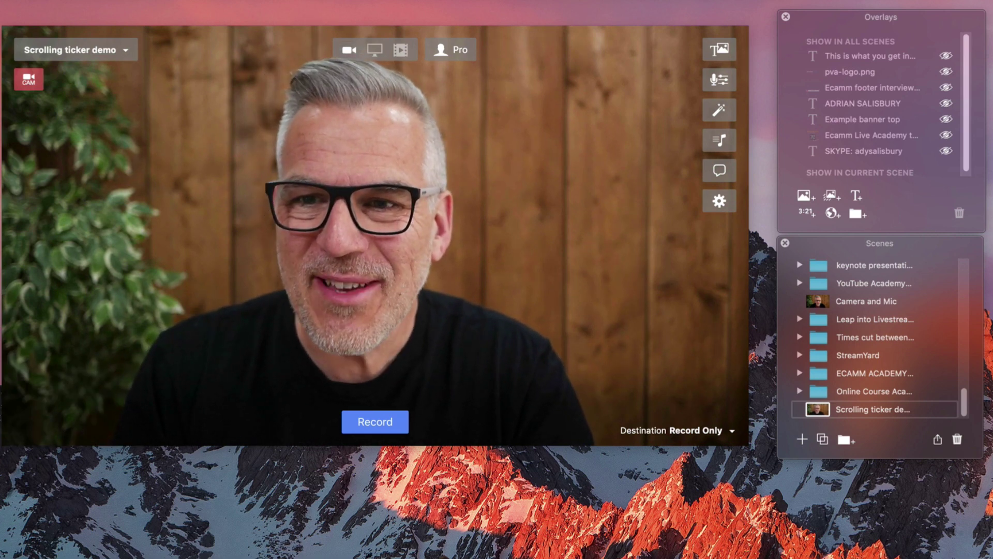
Bring Ecamm Live to the front and start a new text overlay.
mouse_move(361, 189)
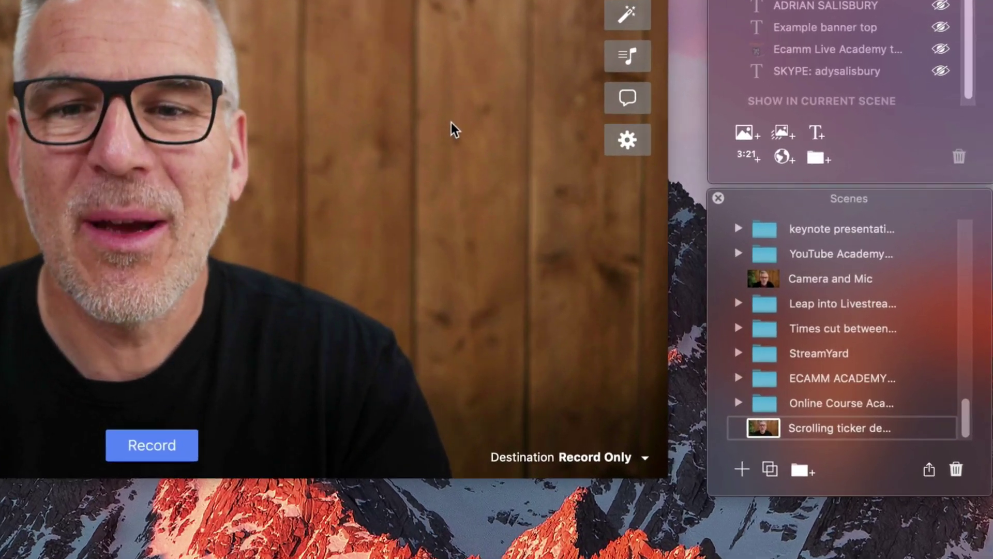
mouse_move(820, 409)
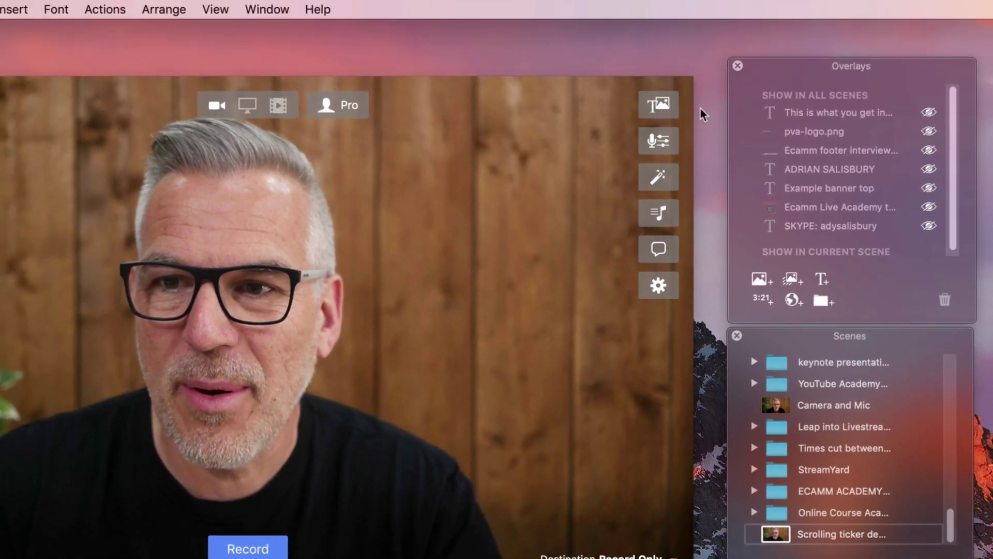
left_click(658, 105)
left_click(659, 104)
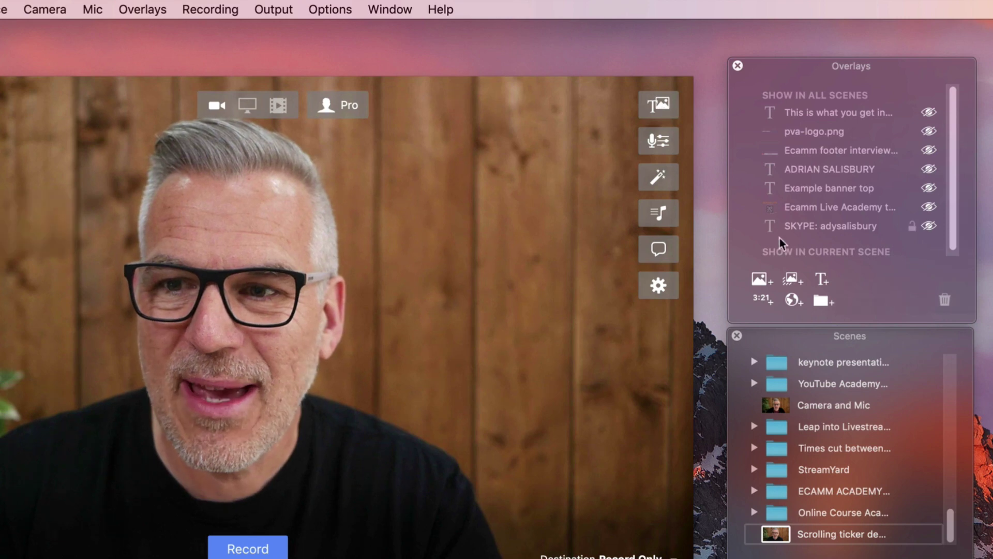
left_click(821, 280)
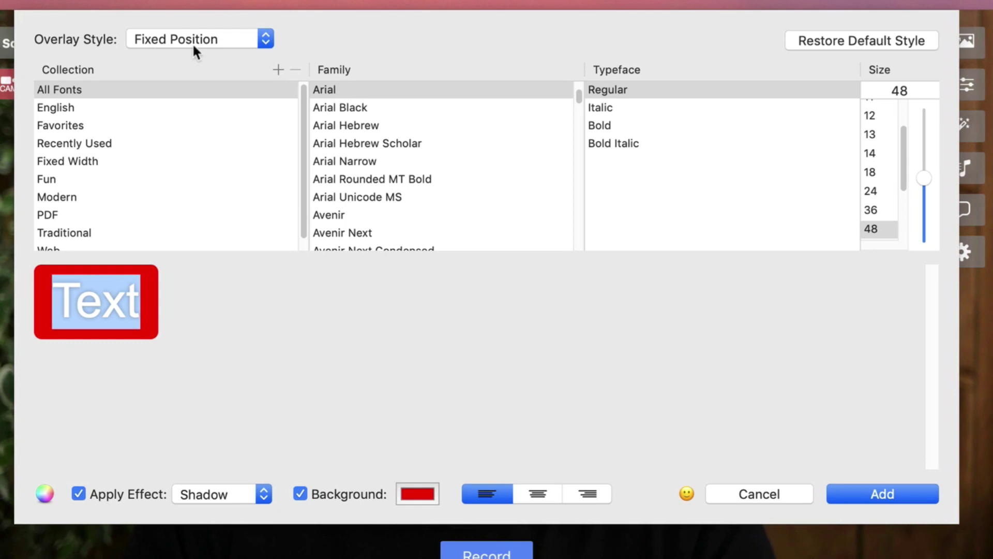
Set Overlay Style to Scrolling Ticker, leaving the red background switched on.
left_click(191, 43)
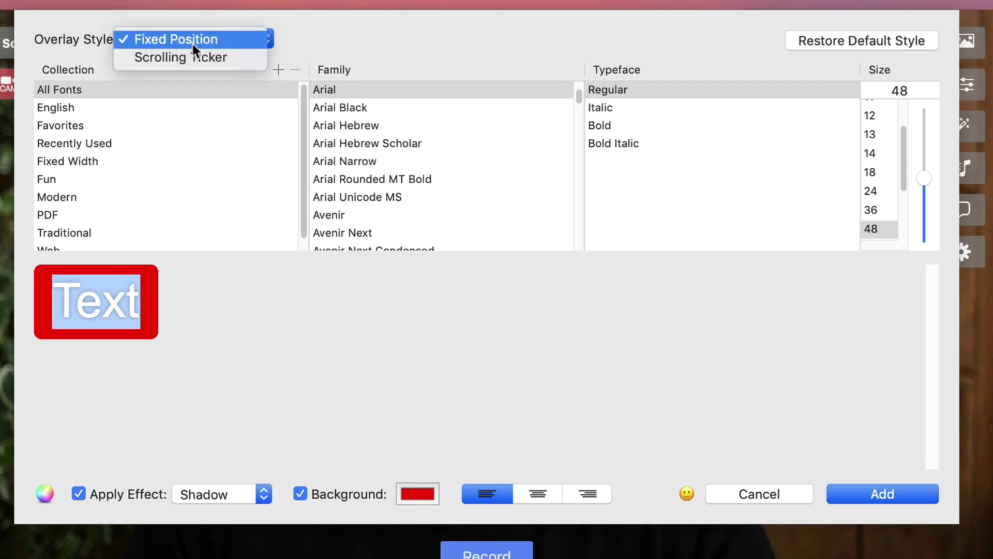
left_click(194, 59)
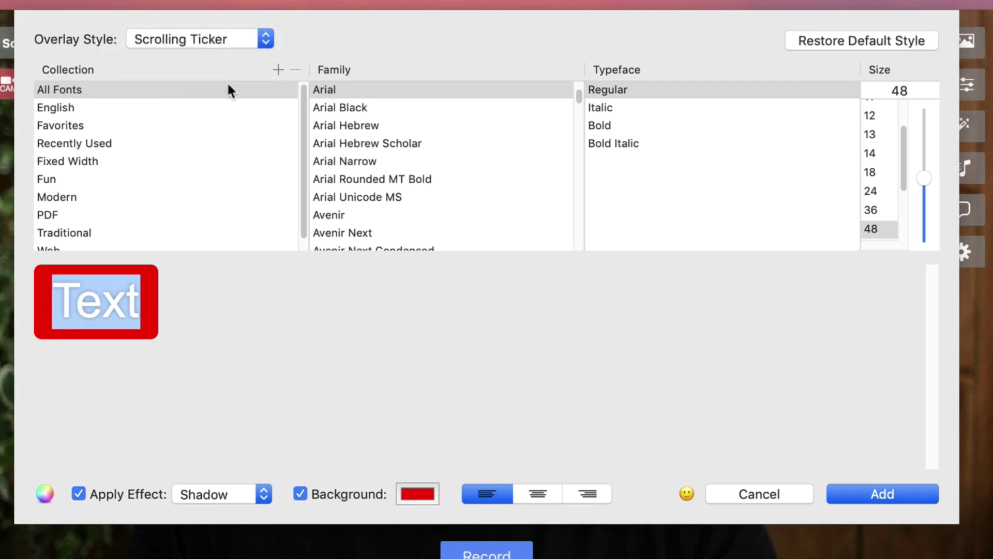
left_click(200, 340)
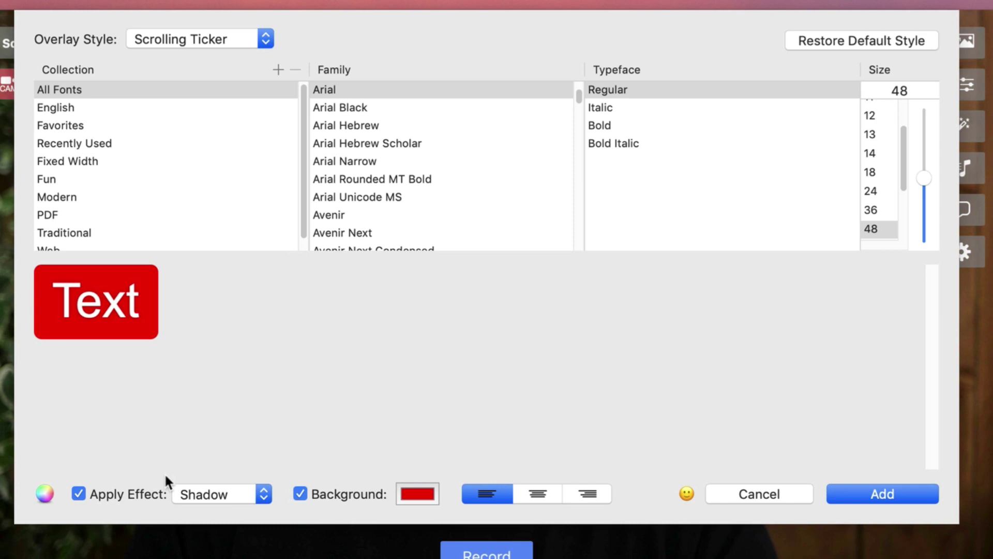
left_click(299, 492)
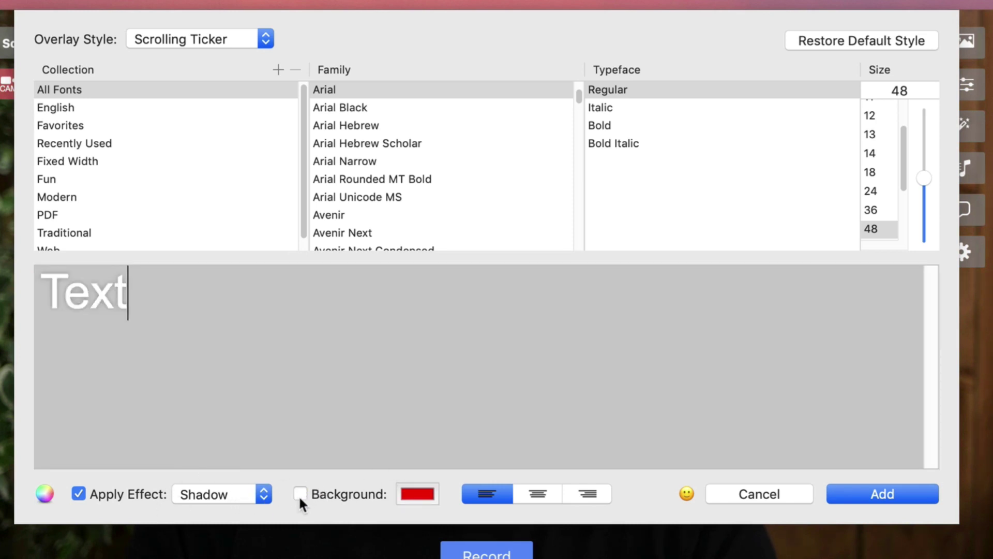
left_click(299, 493)
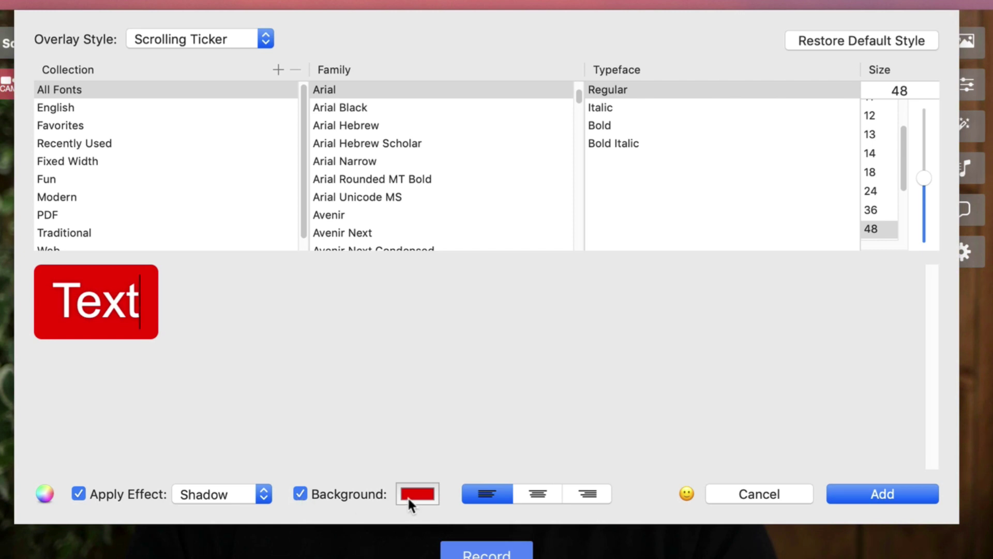
Replace the placeholder 'Text' with the pasted welcome message, checking its wave and house emojis.
double_click(100, 303)
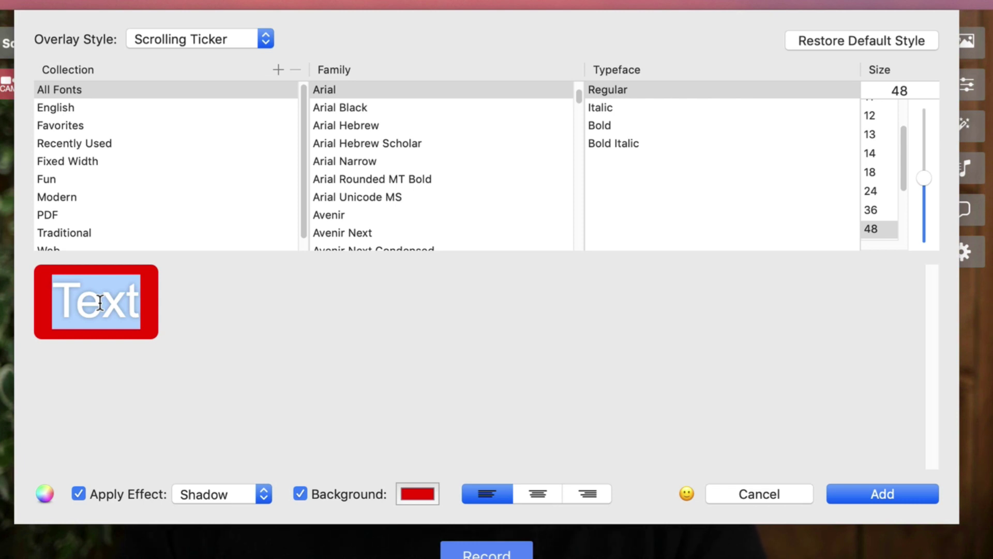
type("We are live! Welcome... Please say hello when you join 👋 and tell us where you're from 🏠")
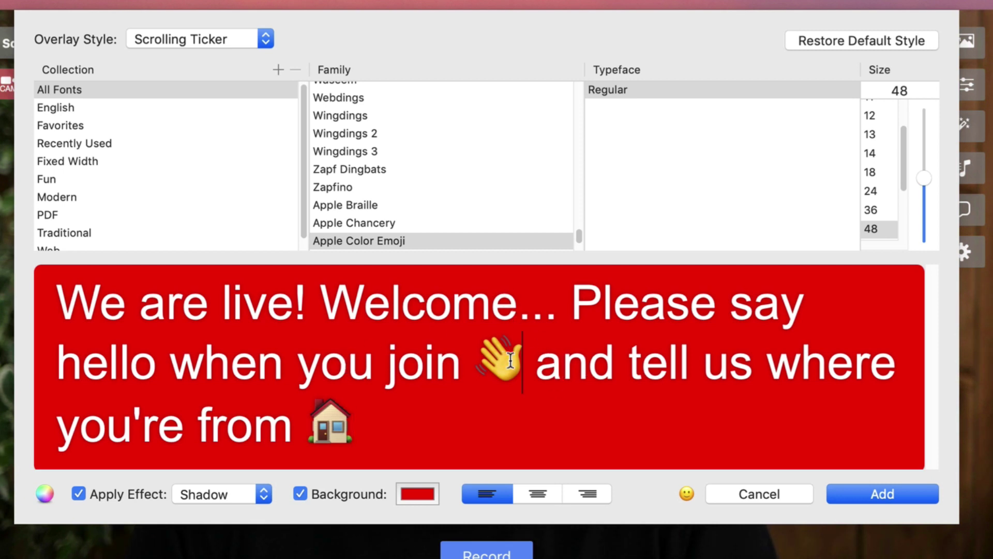
left_click(686, 492)
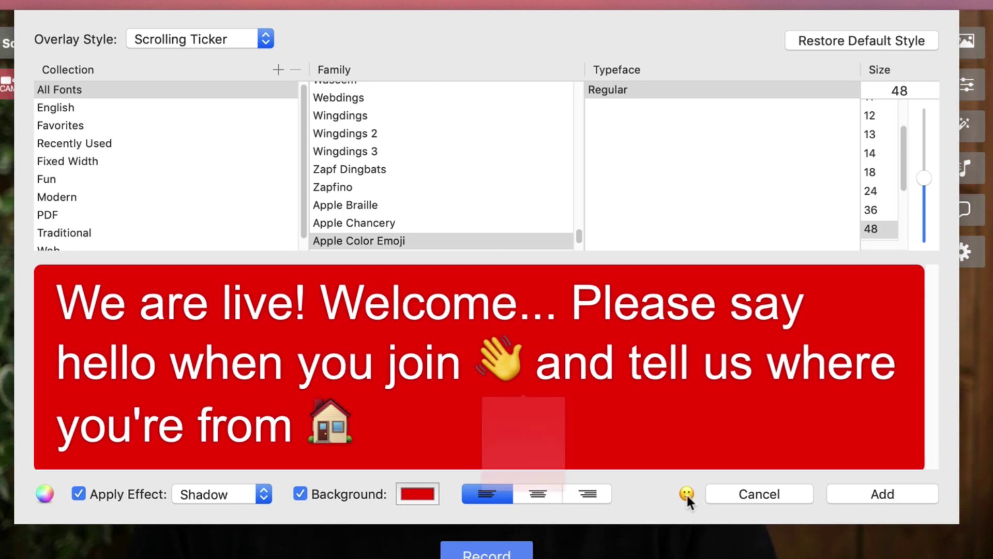
left_click(631, 418)
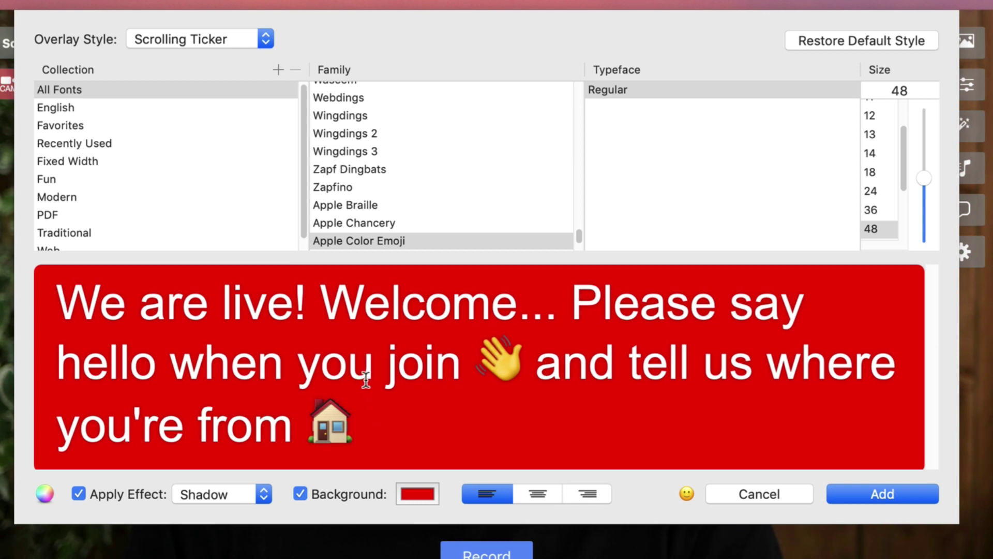
Check the message's font and try black text colour, then undo it.
left_click(192, 322)
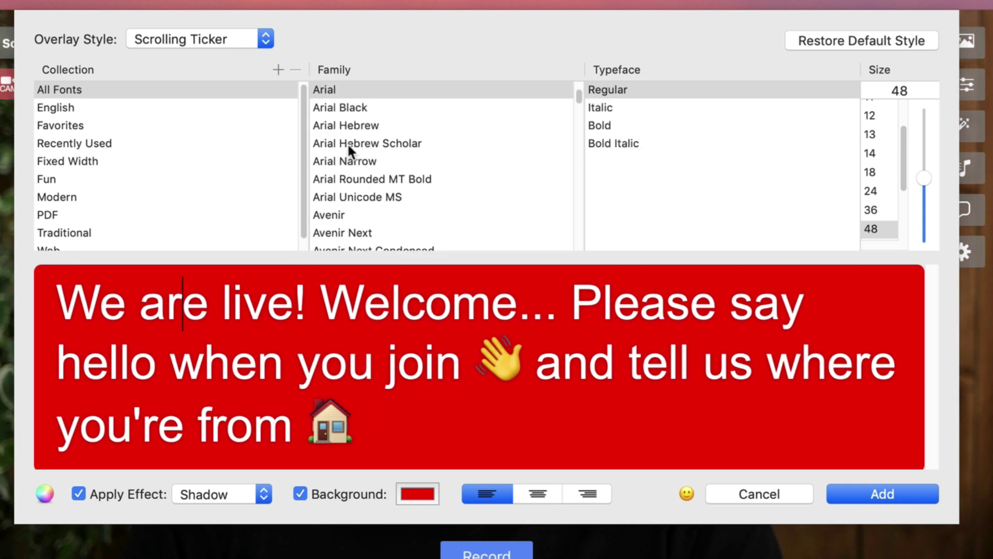
scroll(357, 222, "down", 5)
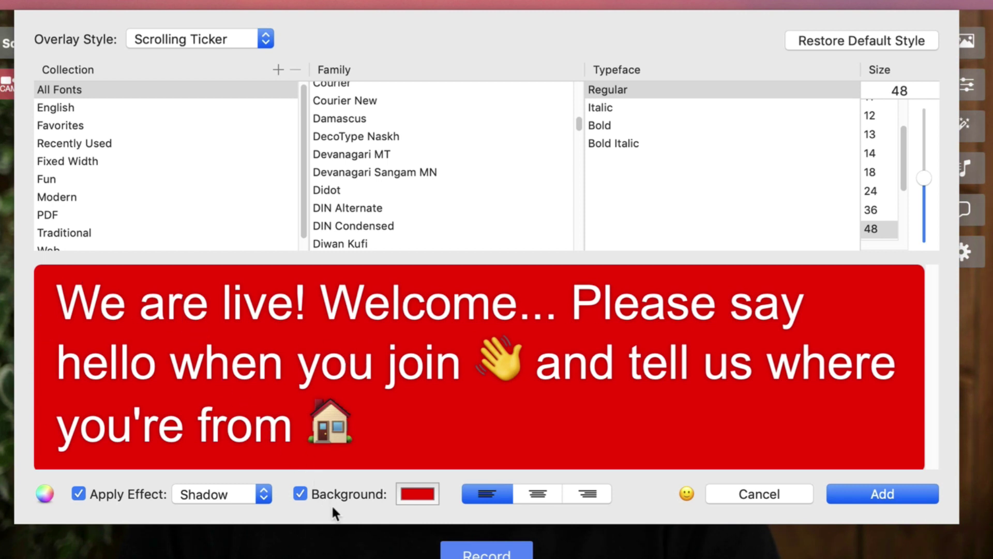
left_click(66, 429)
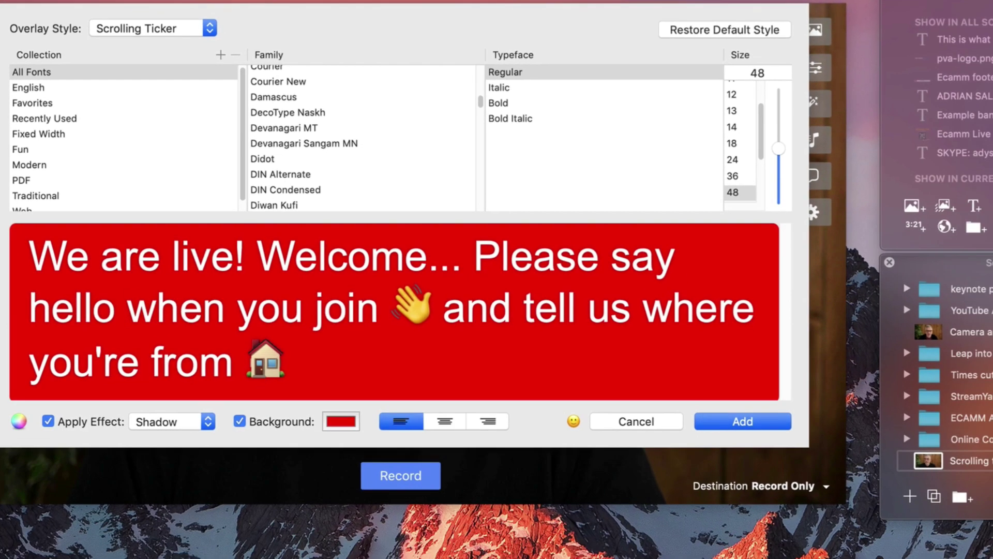
left_click(929, 141)
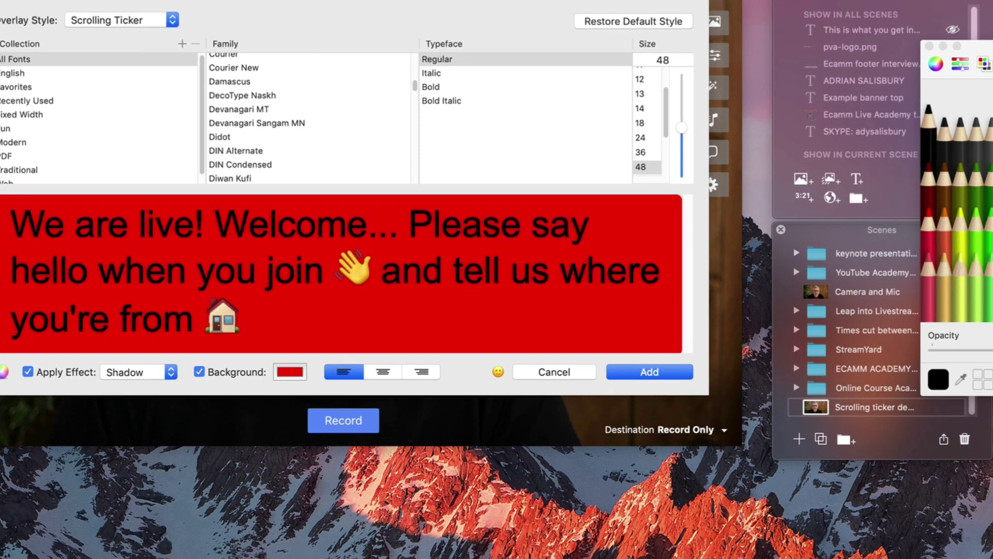
key("super+z")
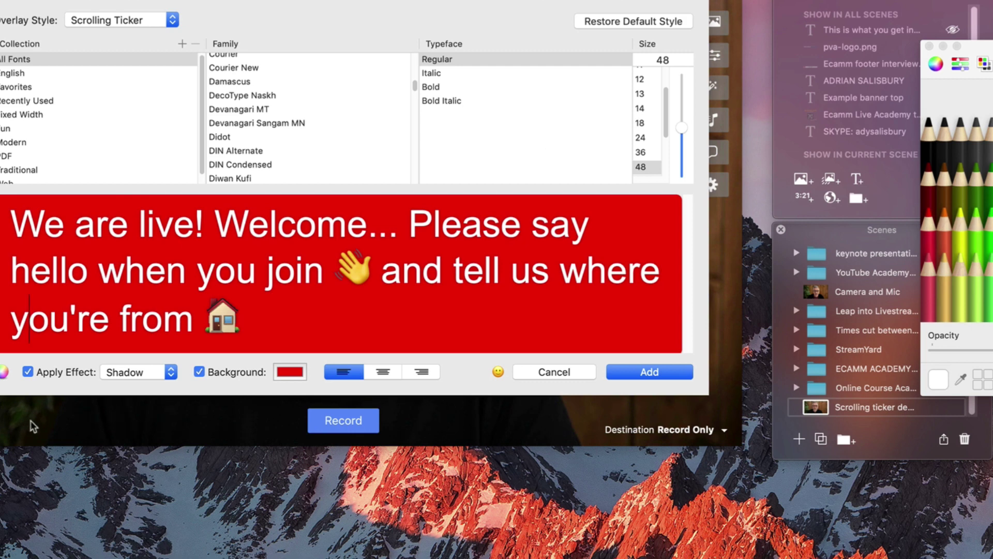
left_click(930, 46)
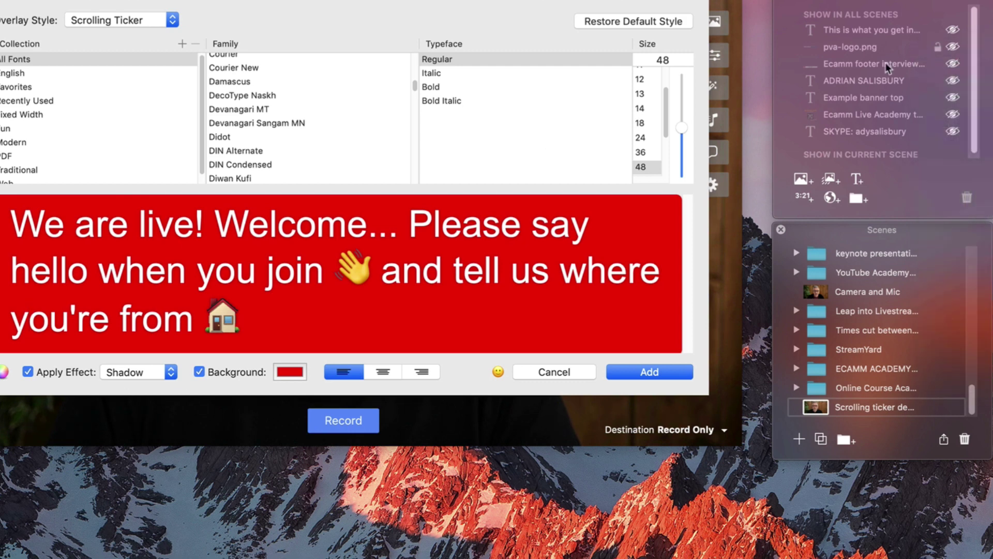
Keep the ticker background red after trying black and green, and add the overlay.
left_click(200, 373)
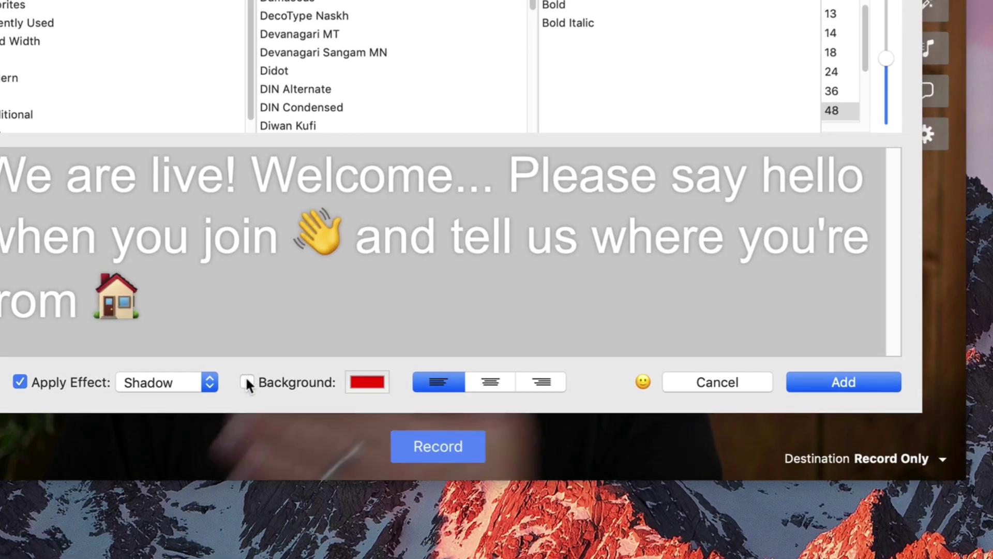
left_click(247, 383)
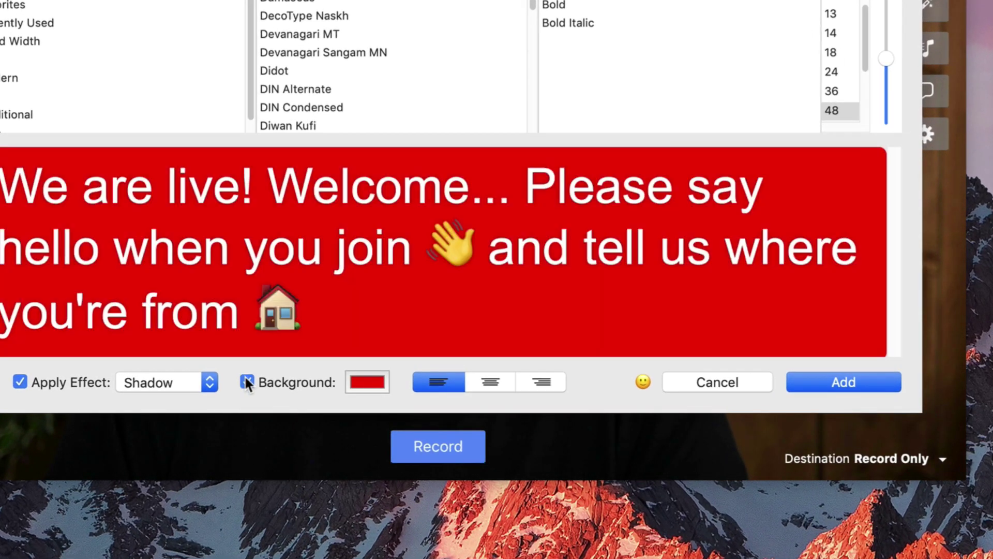
left_click(358, 382)
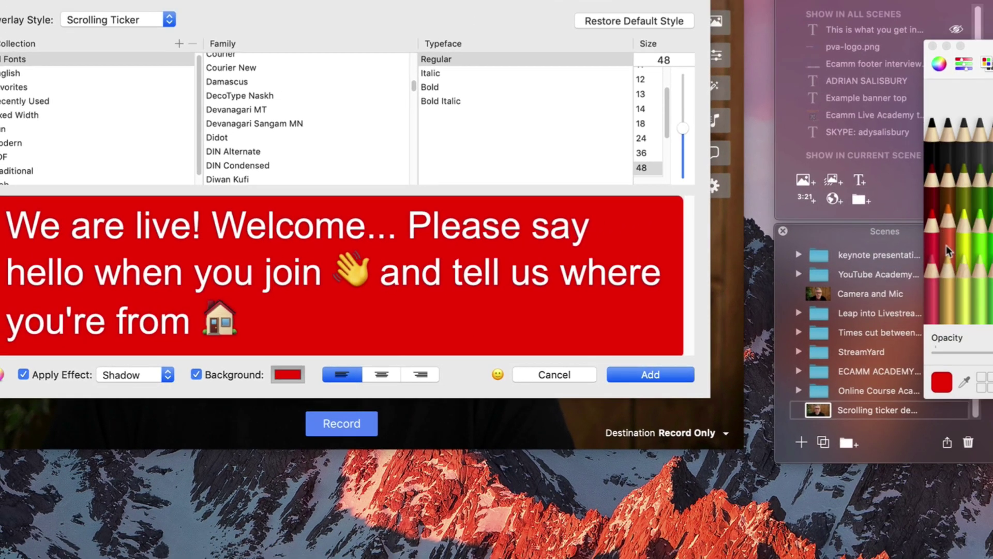
left_click(940, 144)
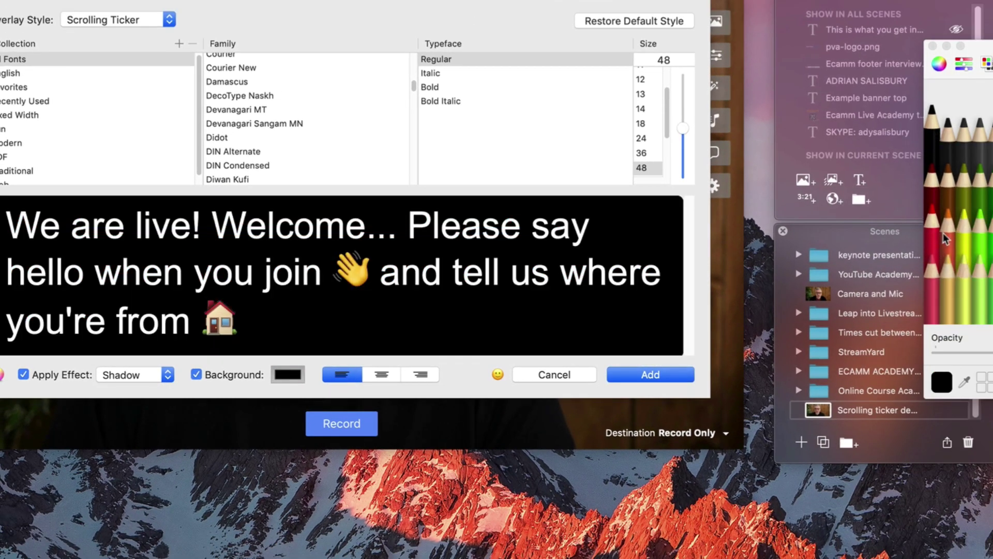
left_click(980, 238)
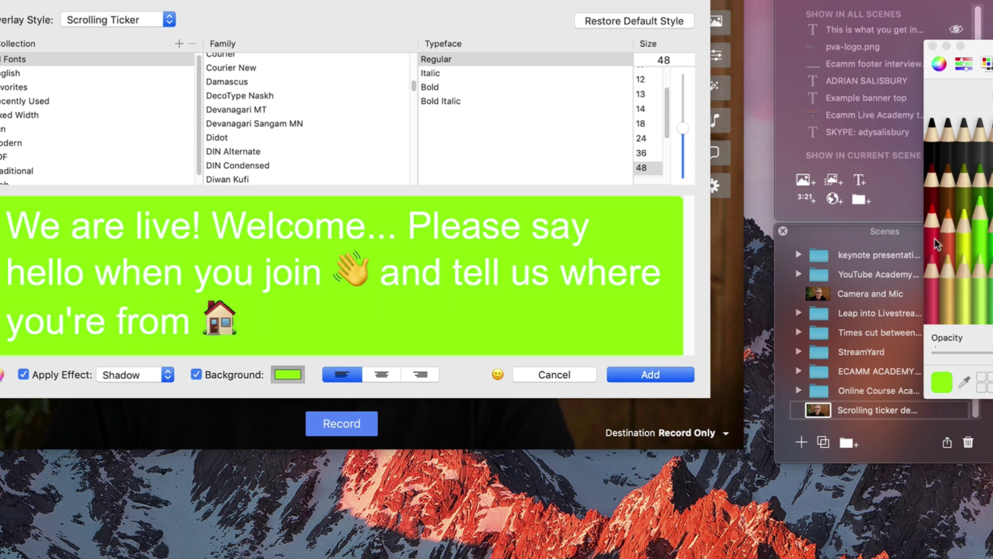
left_click(935, 243)
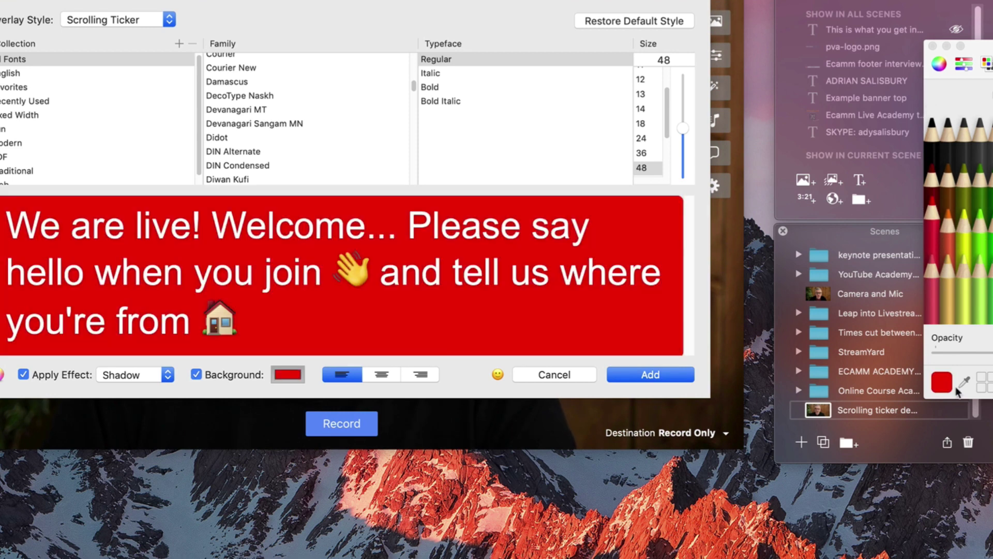
left_click(933, 46)
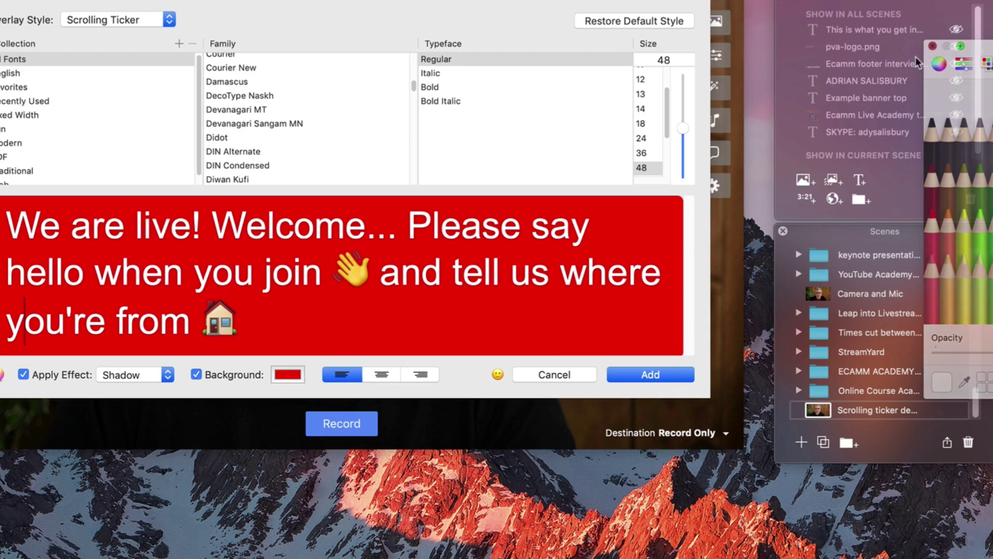
left_click(650, 375)
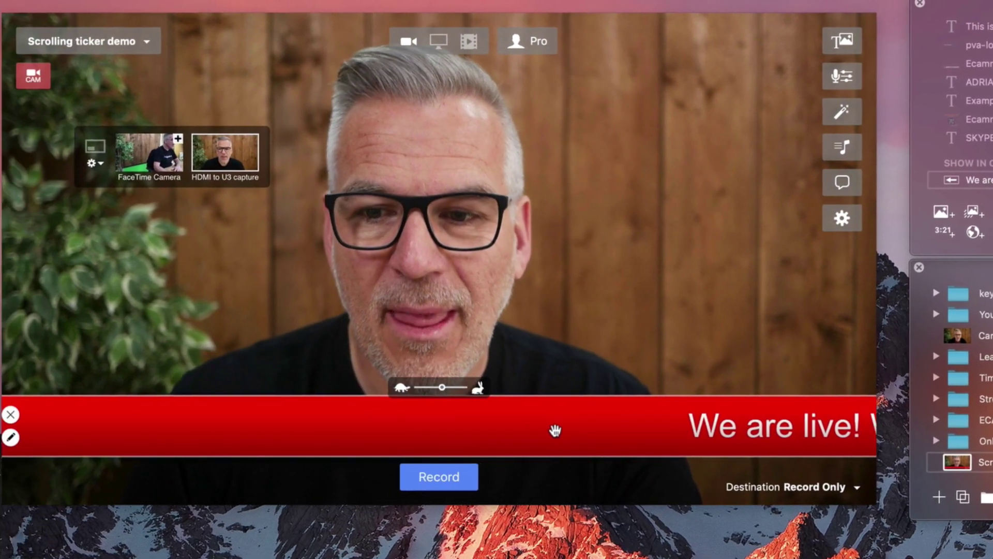
Raise the ticker bar to mid-frame and test slower and faster scrolling speeds.
left_click_drag(557, 428, 539, 475)
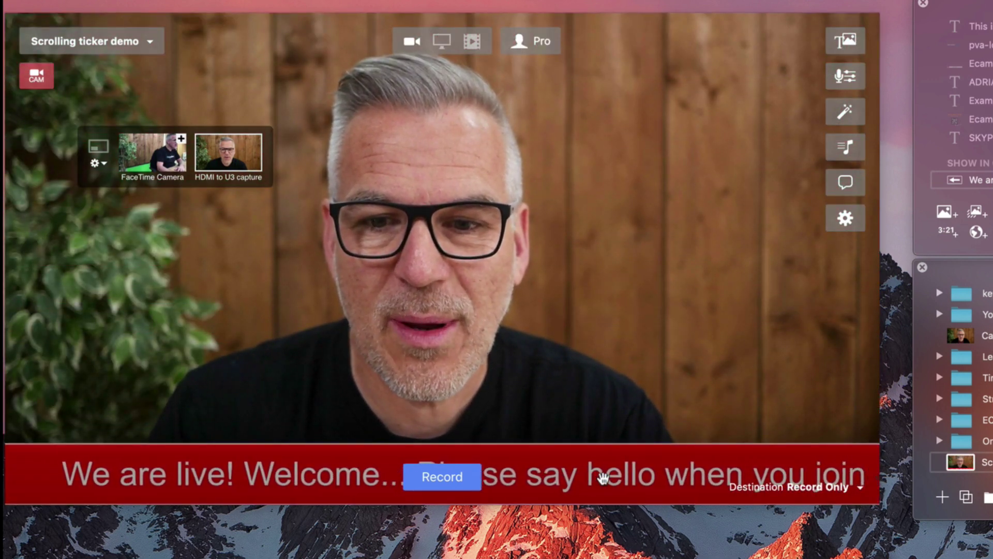
left_click_drag(603, 475, 458, 357)
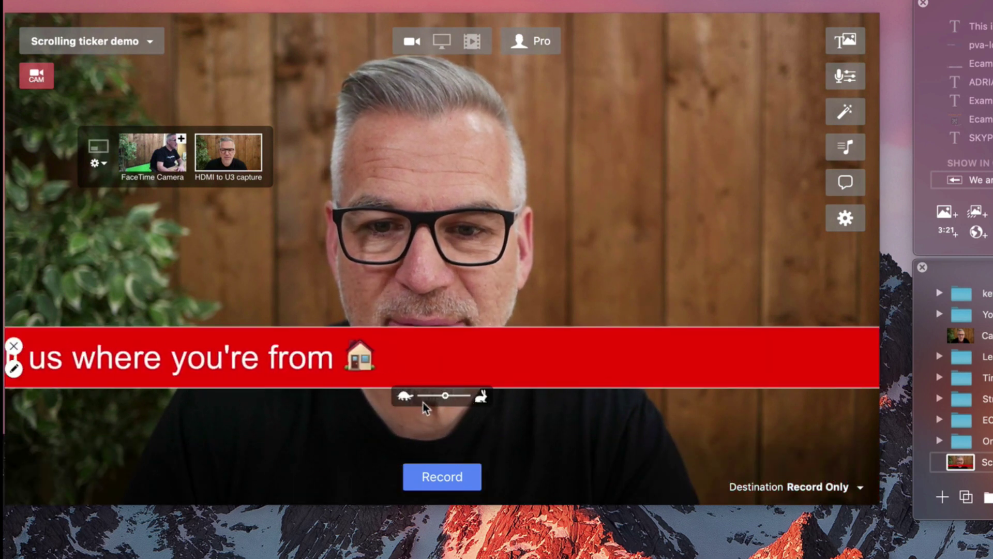
left_click_drag(452, 398, 420, 397)
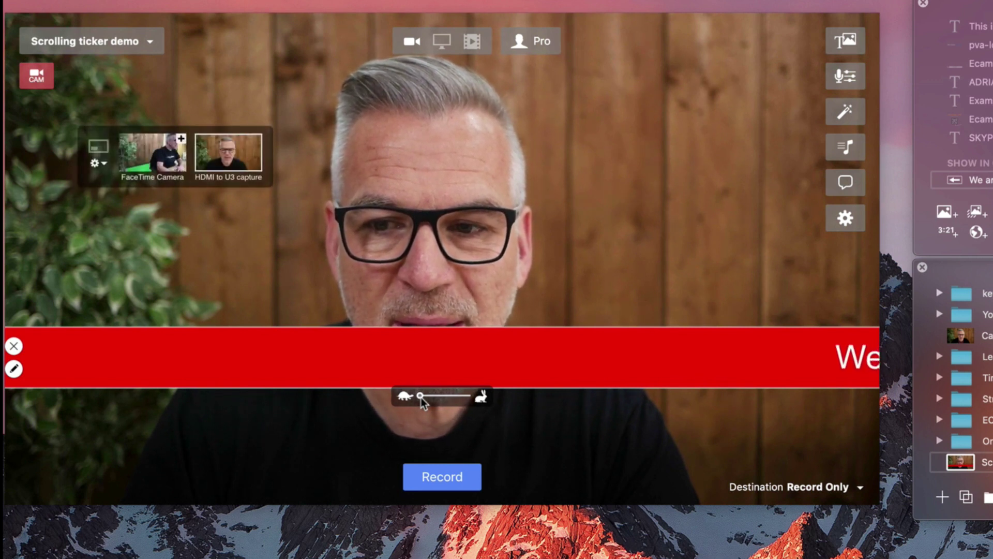
left_click_drag(421, 397, 468, 394)
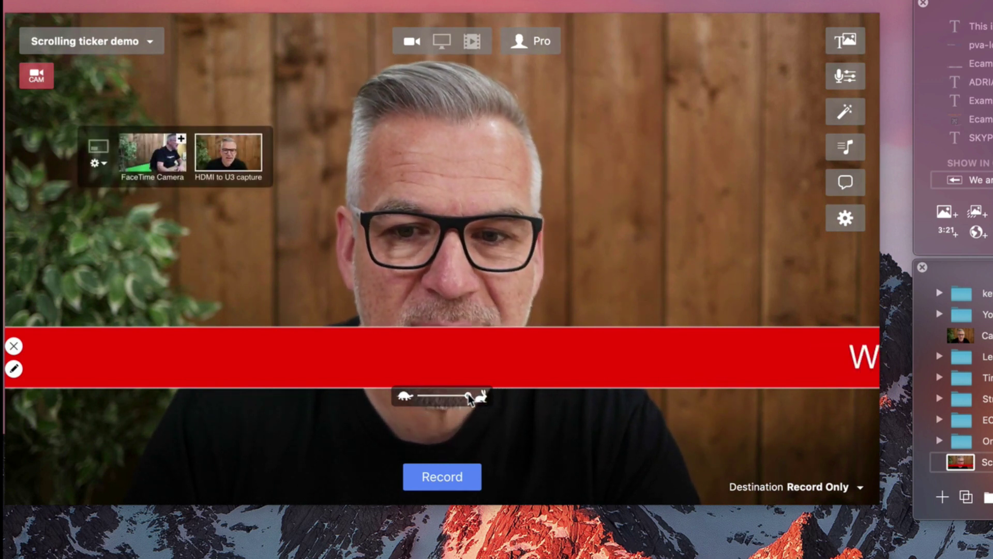
Set the ticker slightly slower, return it to the frame bottom, and open its style editor.
left_click(445, 396)
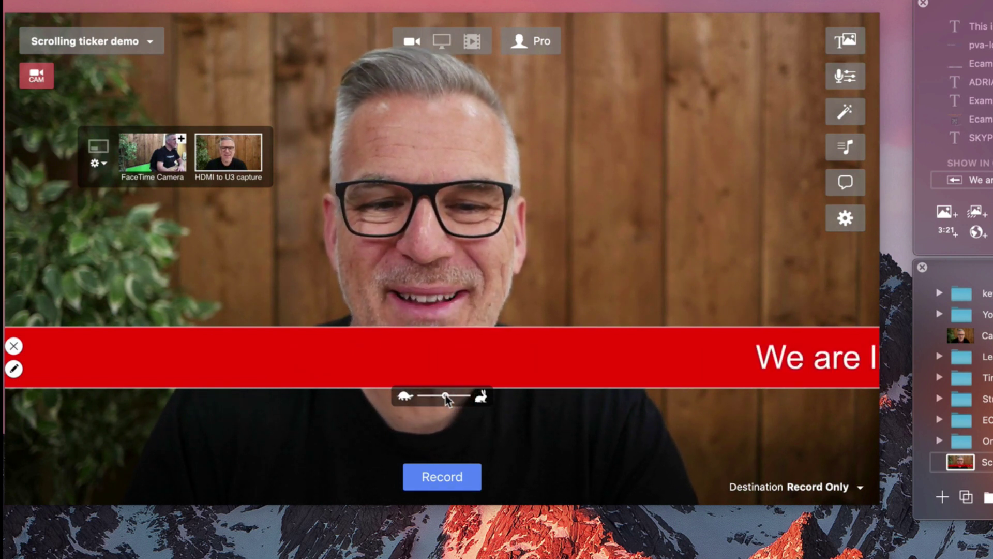
left_click_drag(446, 396, 440, 396)
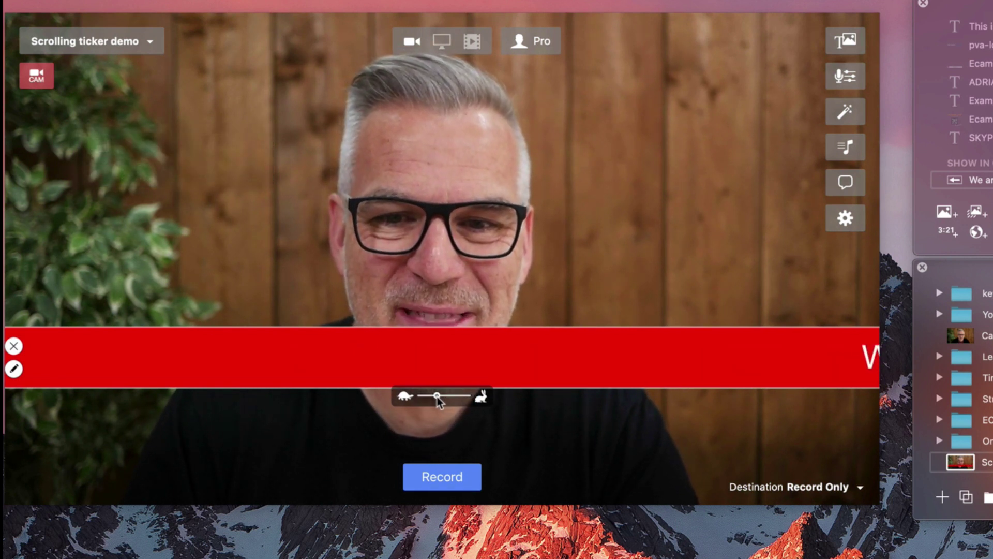
left_click_drag(388, 353, 361, 470)
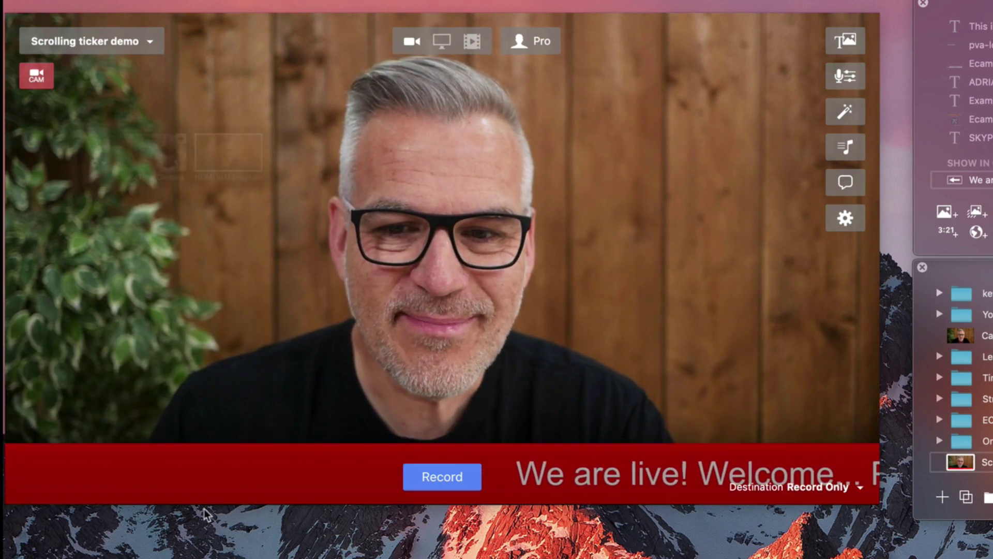
left_click(14, 486)
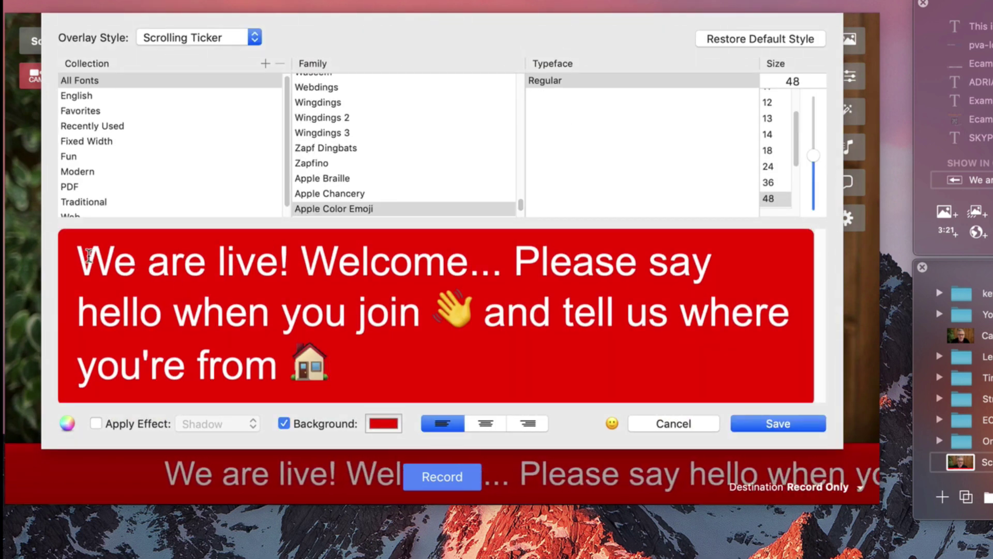
Make the ticker text Arial, trying size 24 before saving it at size 48.
left_click(77, 261)
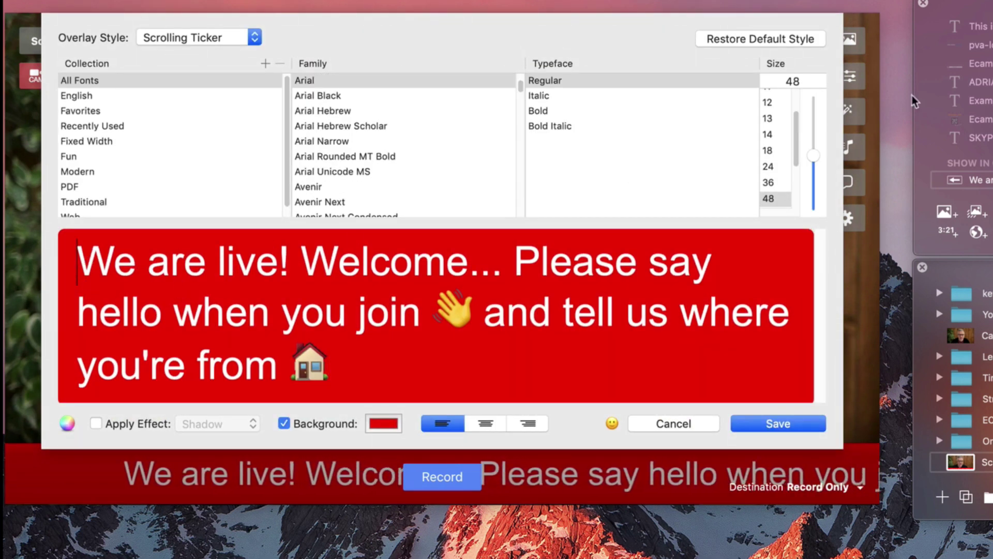
left_click(769, 166)
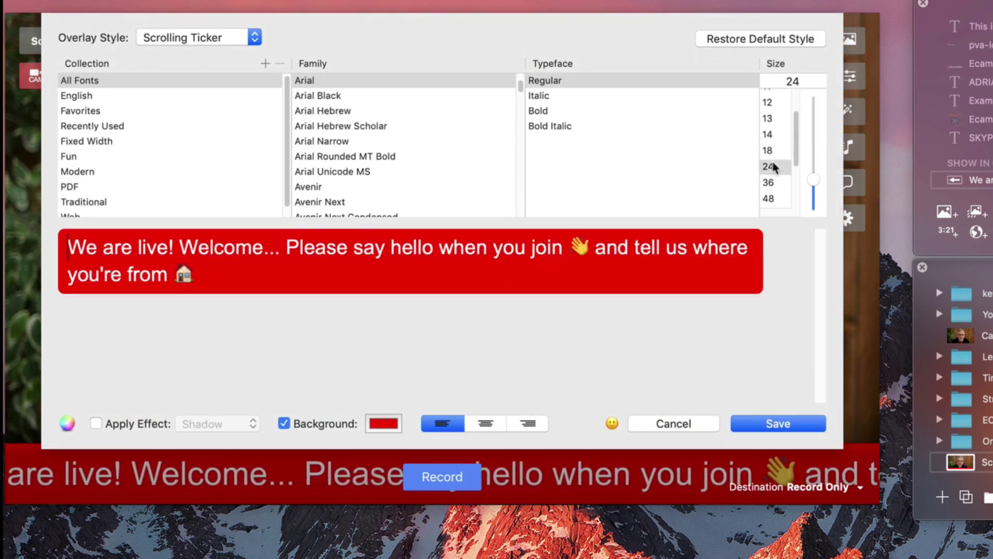
left_click(787, 422)
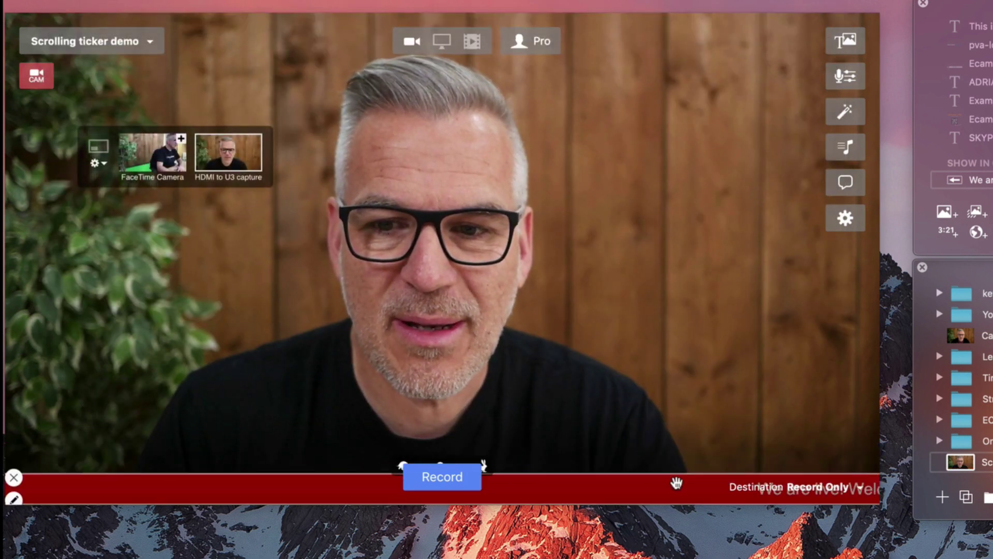
left_click(14, 499)
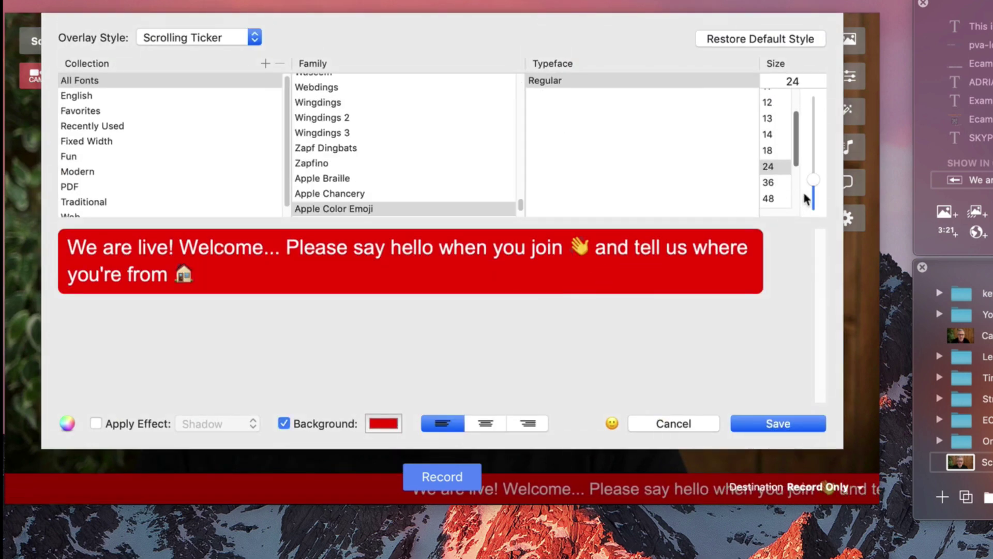
left_click(768, 198)
left_click(770, 427)
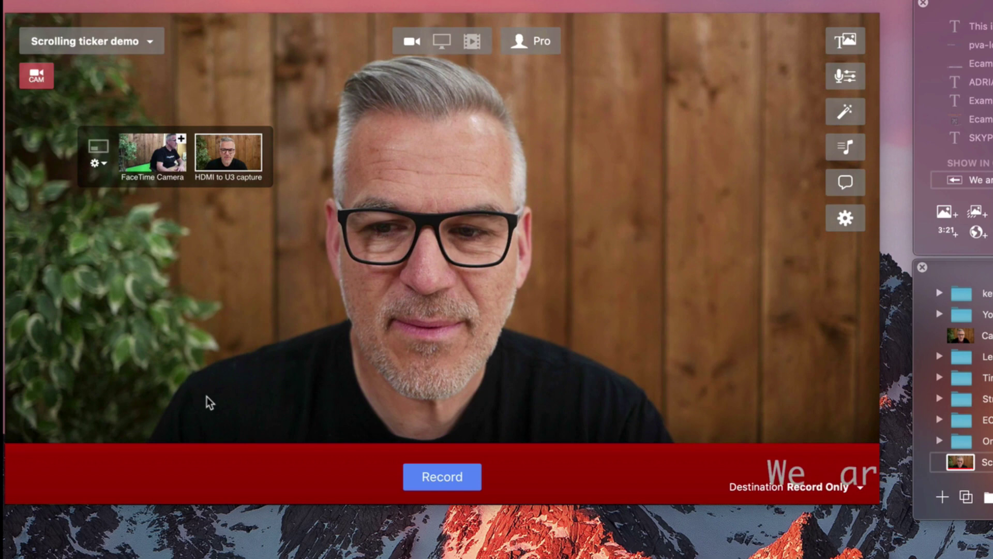
Reopen the ticker style, reselect Arial as the font family, and save it.
mouse_move(53, 472)
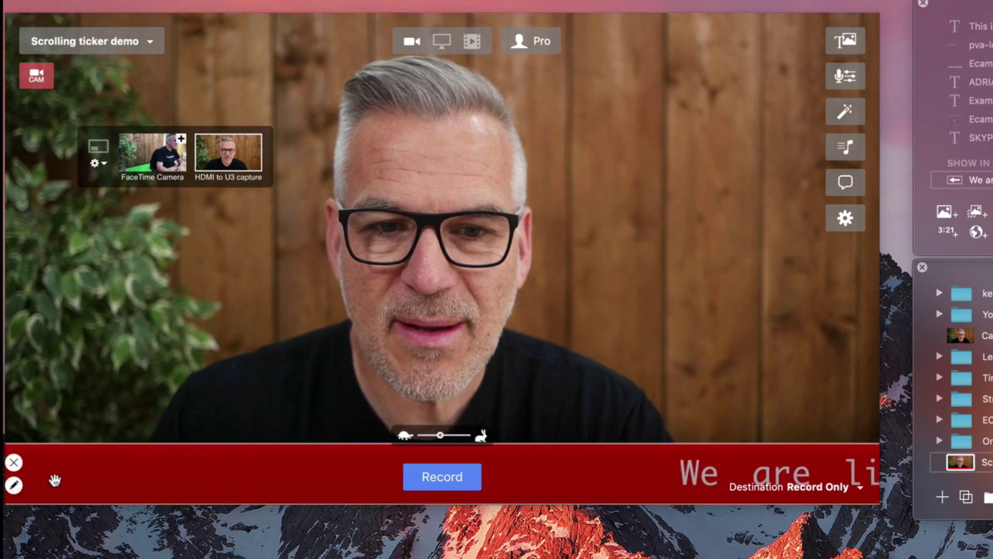
left_click(14, 485)
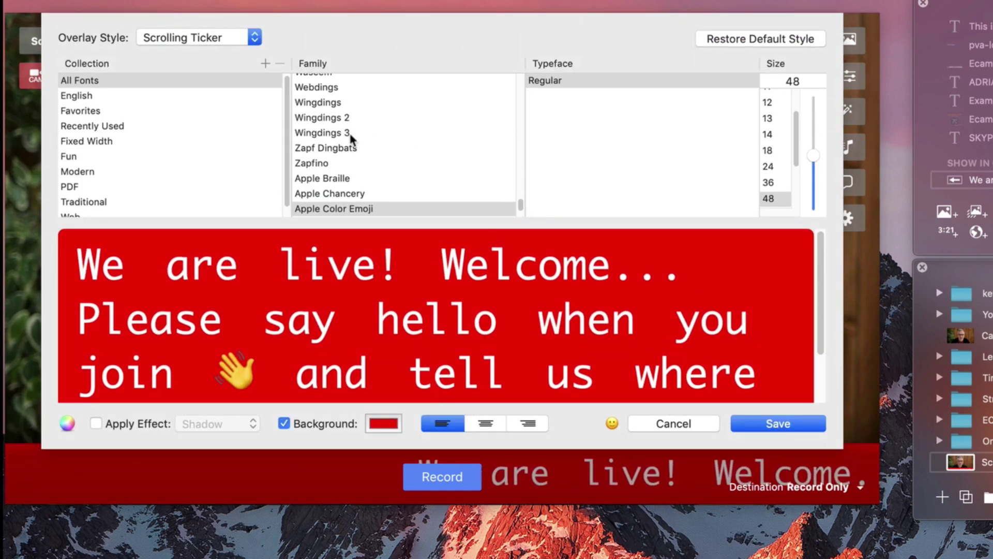
scroll(438, 360, "down", 2)
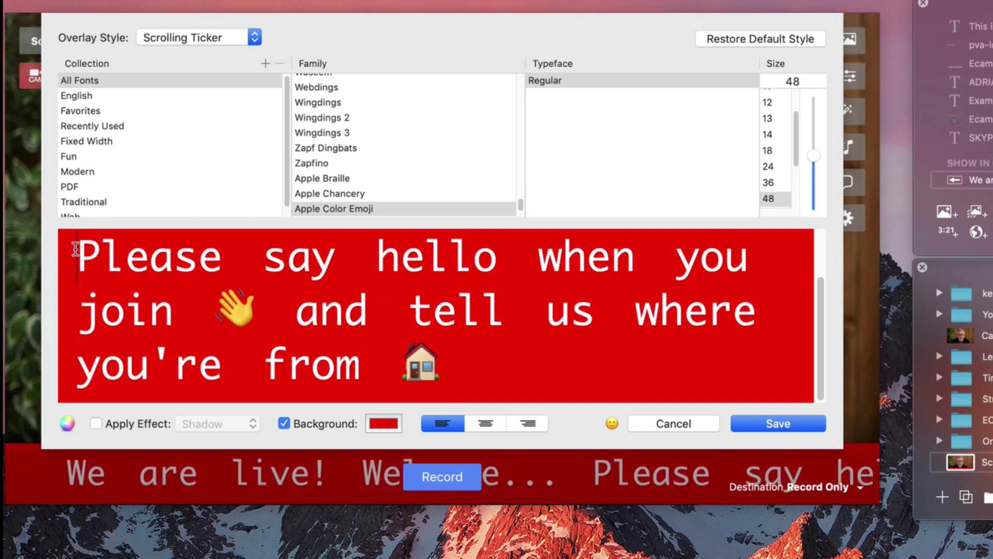
scroll(447, 163, "up", 10)
scroll(409, 135, "up", 15)
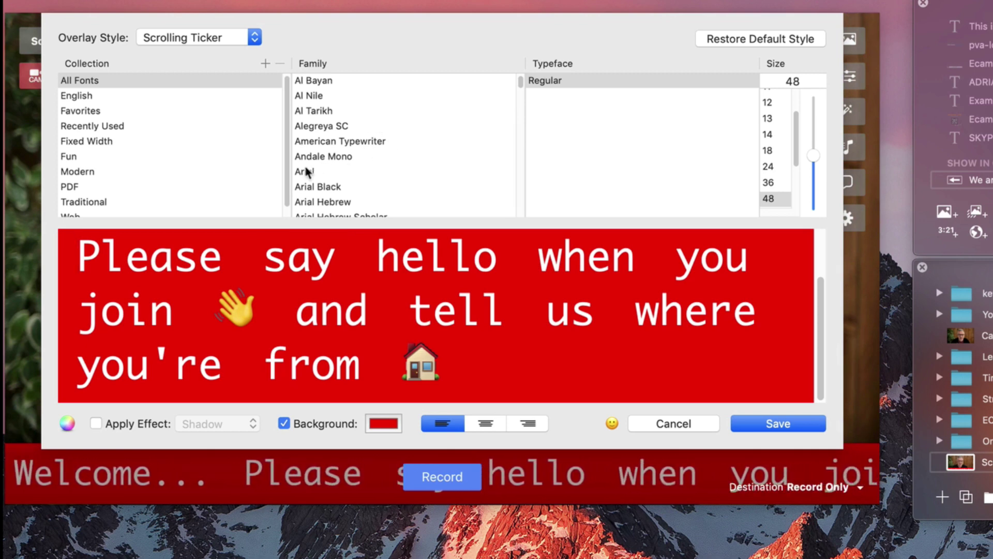
left_click(369, 171)
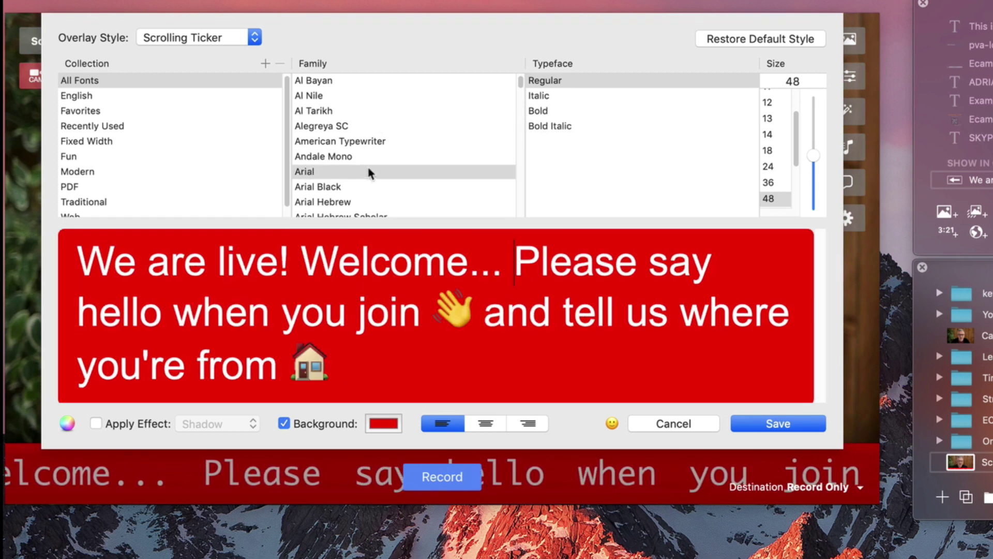
left_click(787, 420)
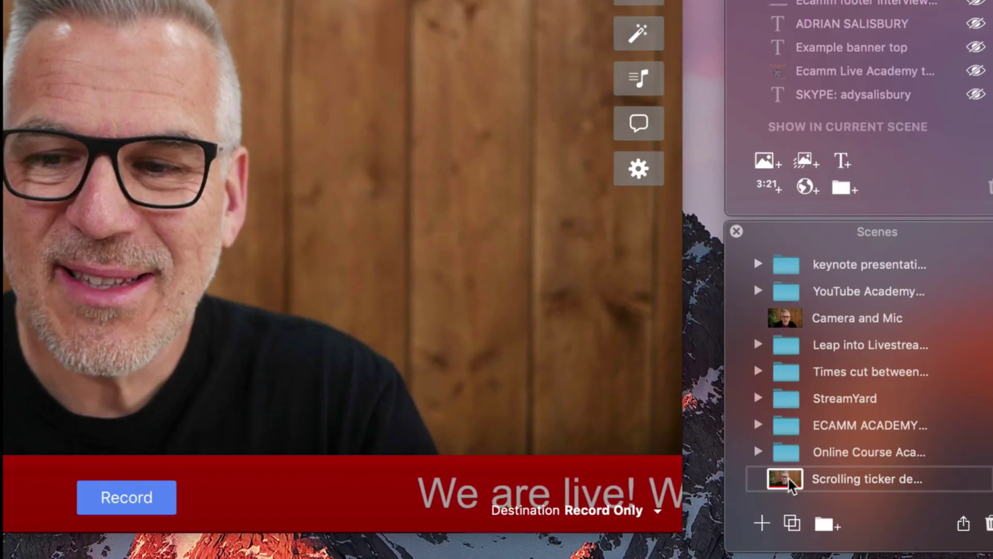
Duplicate the Scrolling ticker demo scene and remove the ticker from the copy.
left_click(792, 523)
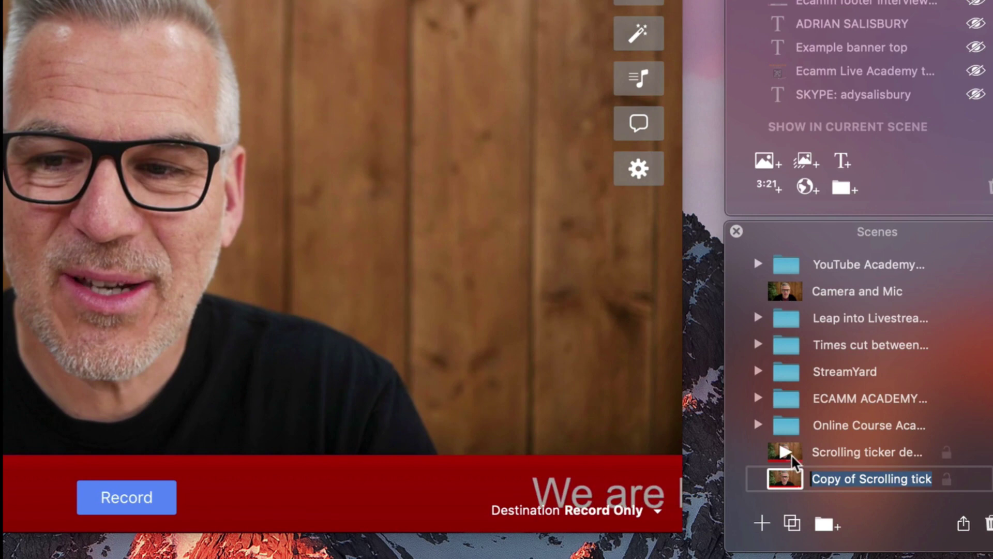
left_click(790, 481)
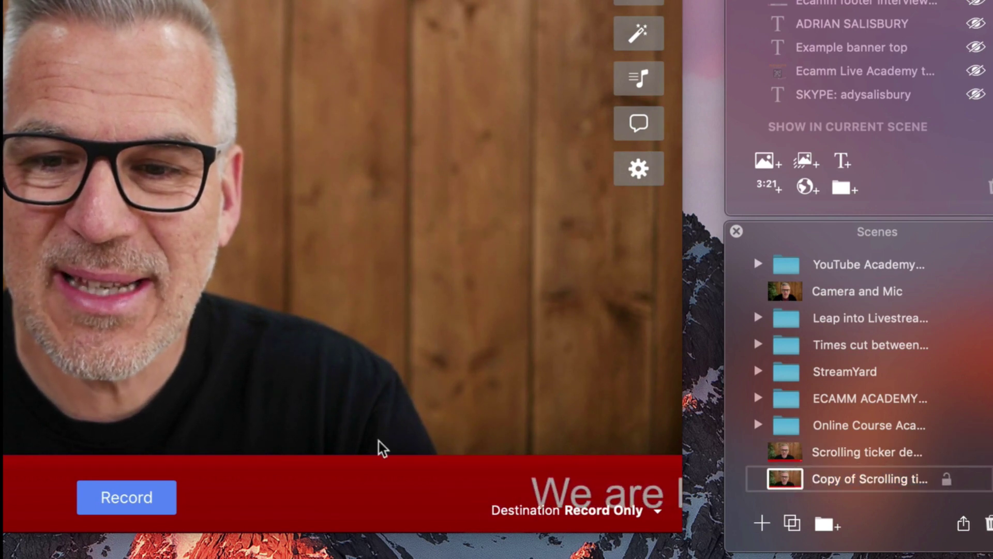
mouse_move(129, 450)
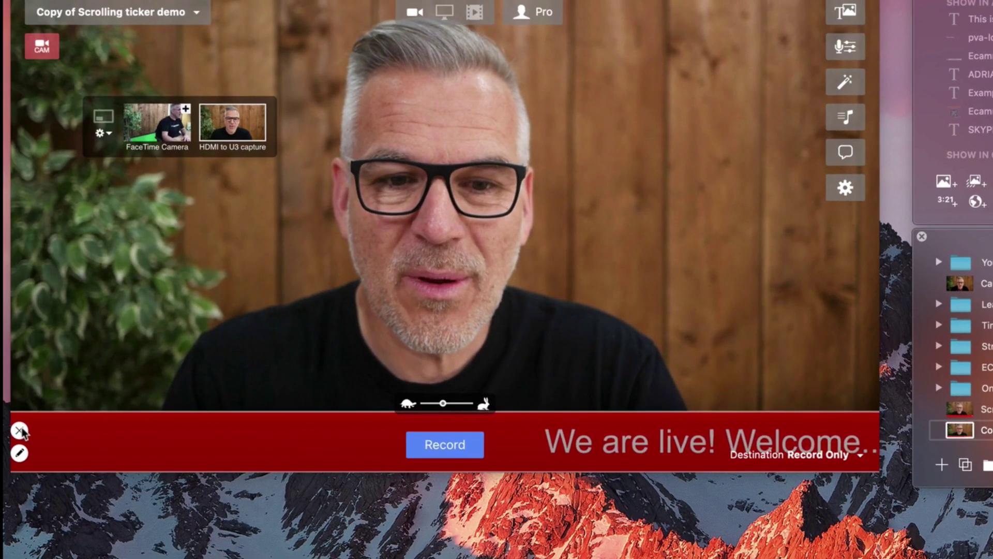
left_click(23, 429)
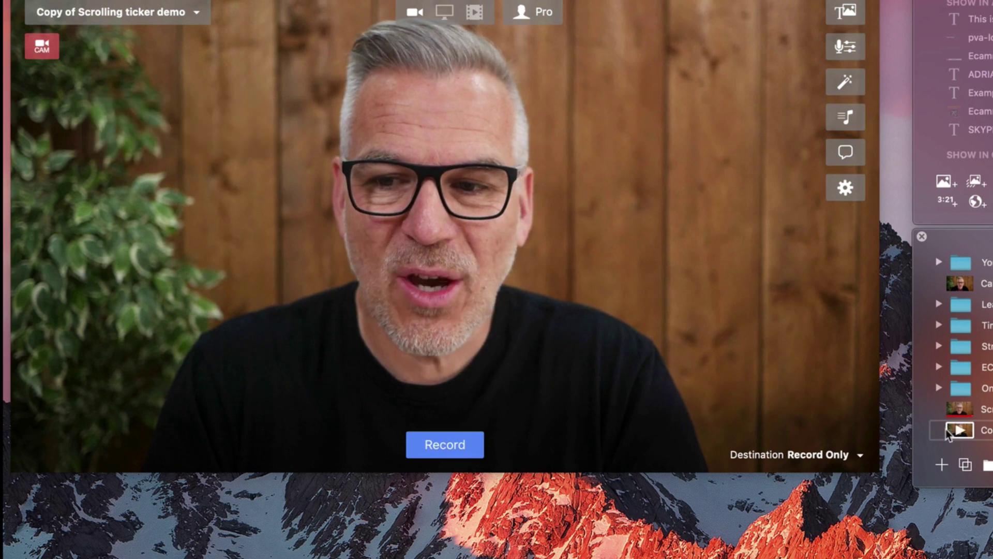
left_click(959, 409)
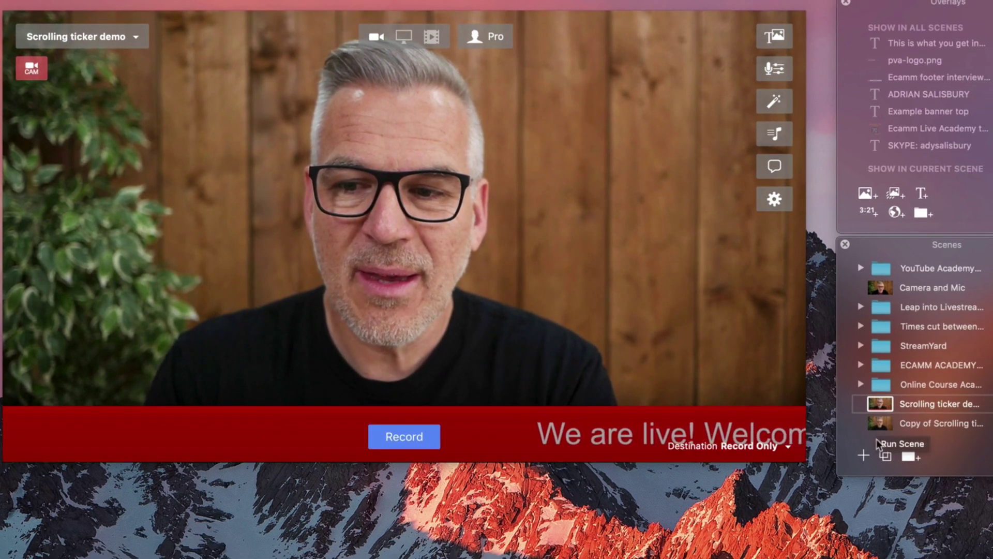
Make a second blank copy, cycle through the scenes, and end on Scrolling ticker demo.
left_click(886, 455)
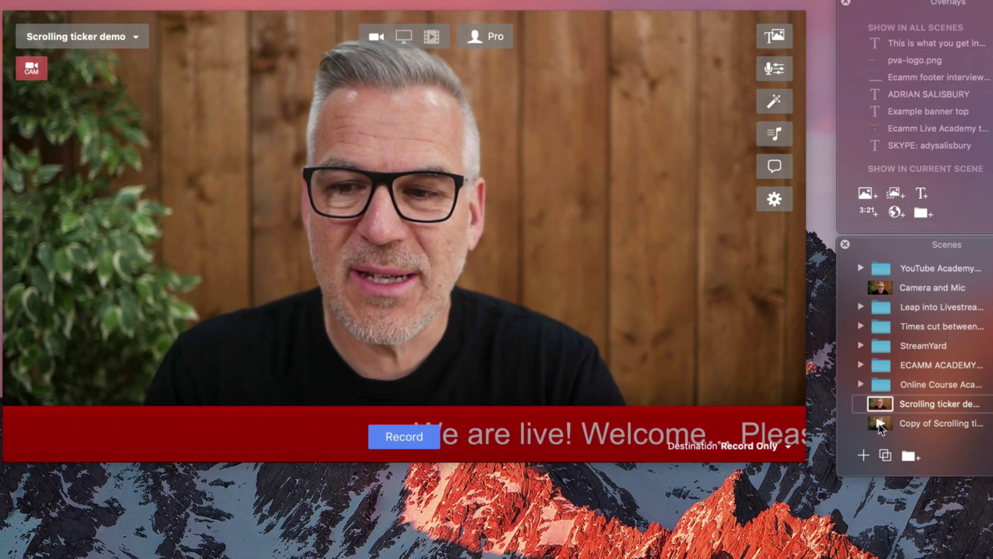
left_click(885, 458)
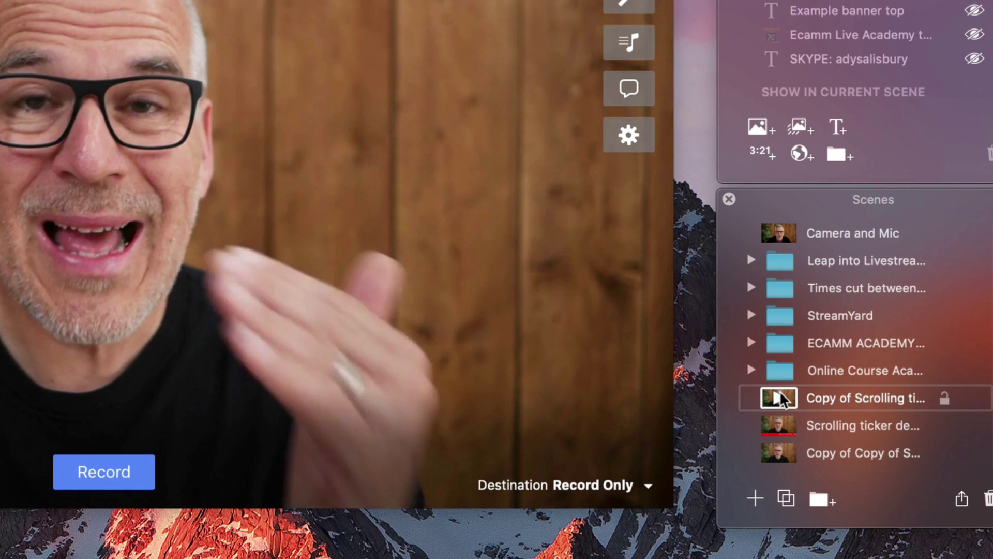
left_click(778, 426)
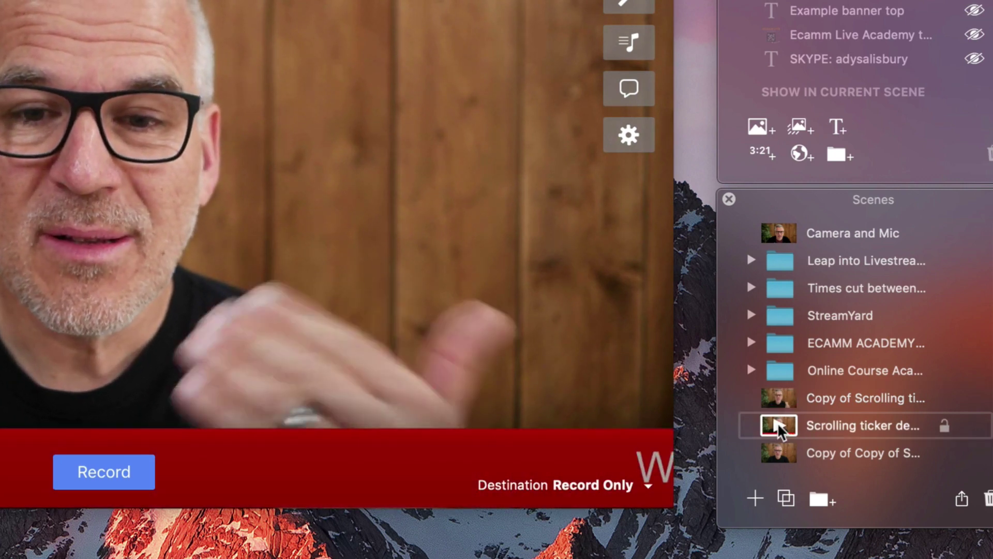
left_click(781, 452)
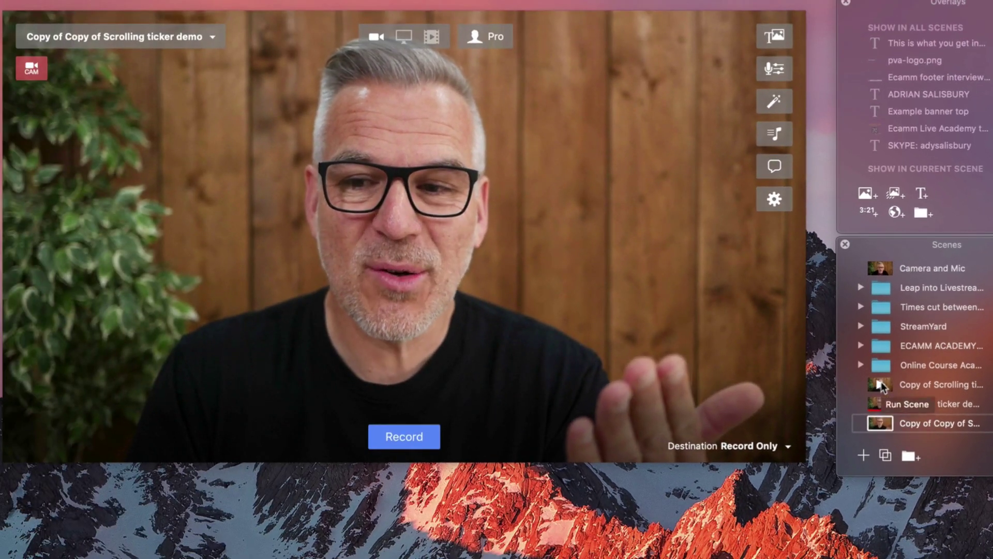
left_click(882, 386)
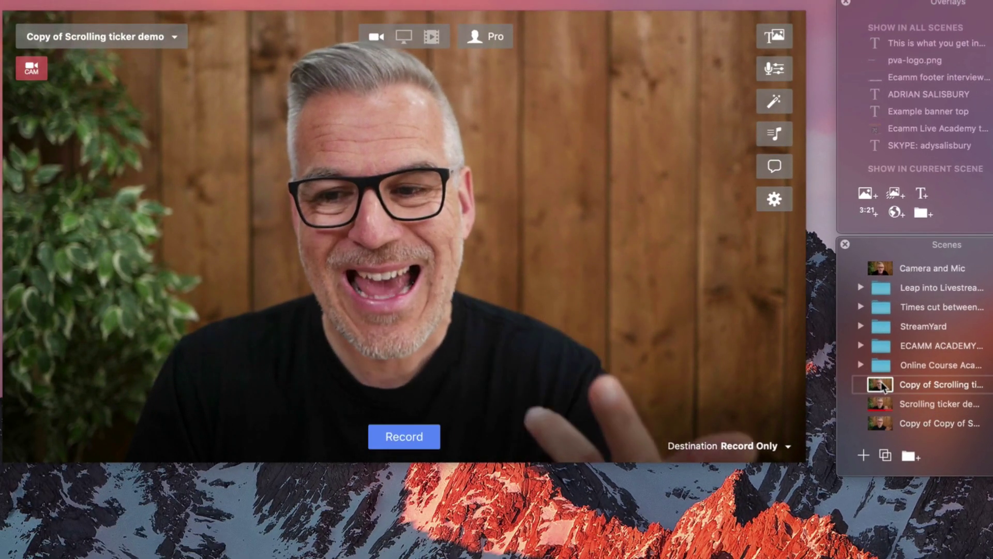
left_click(881, 404)
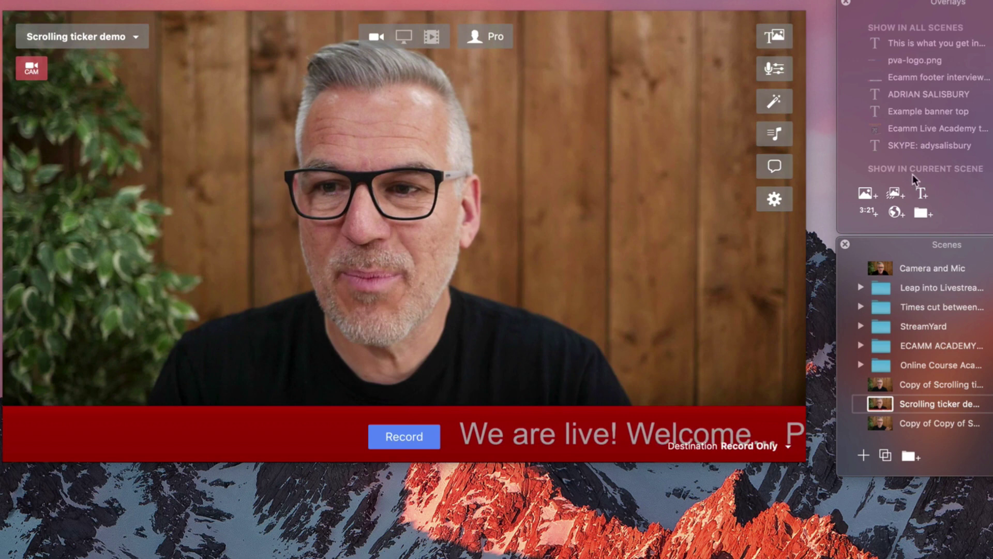
Set up a Countdown for an Amount of Time of 00:00:10 that goes to the next scene.
left_click(868, 212)
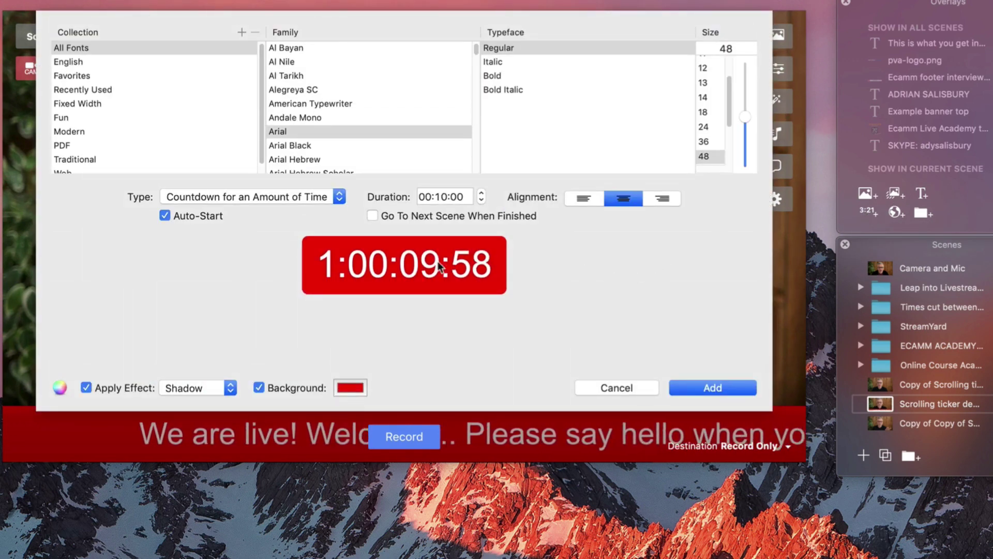
left_click(206, 197)
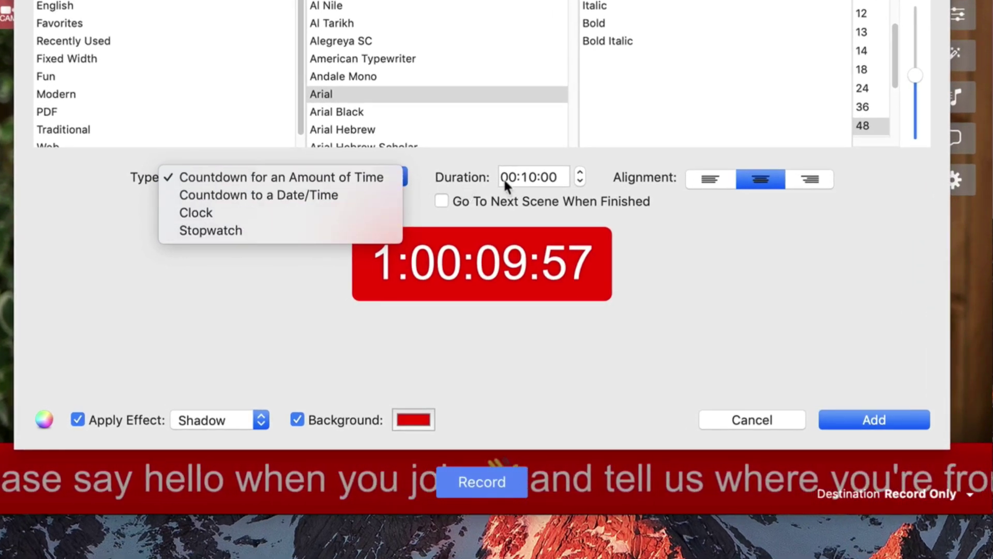
left_click(529, 175)
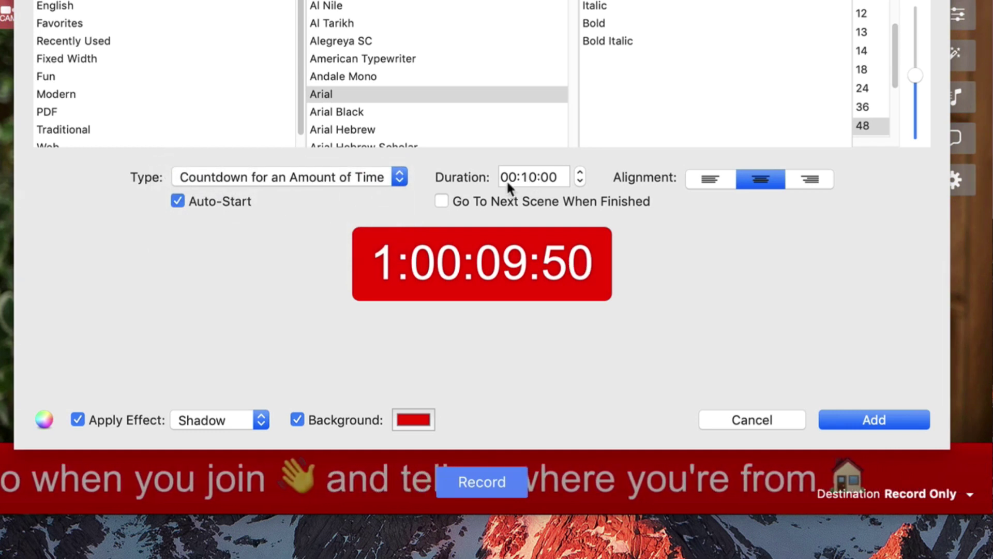
left_click(549, 178)
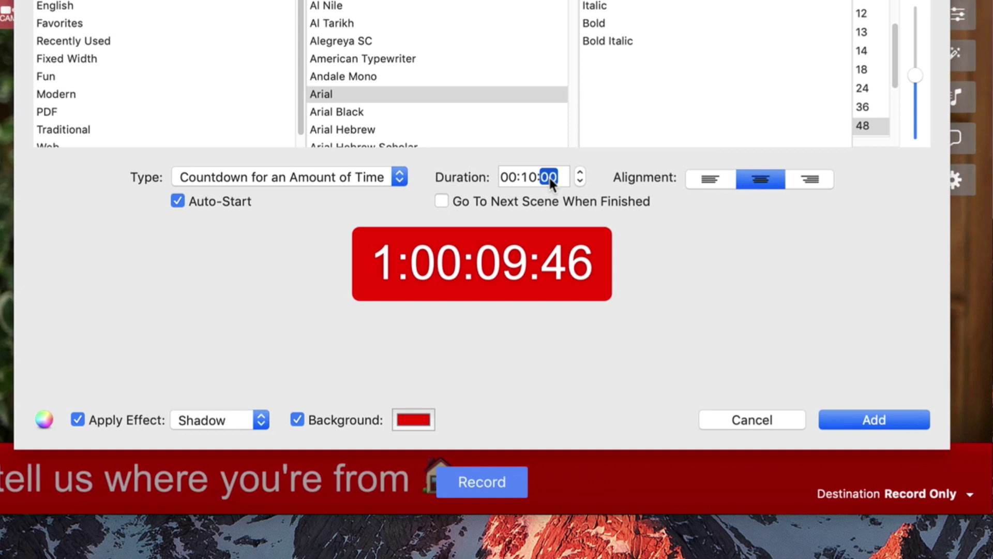
type("10")
left_click(531, 174)
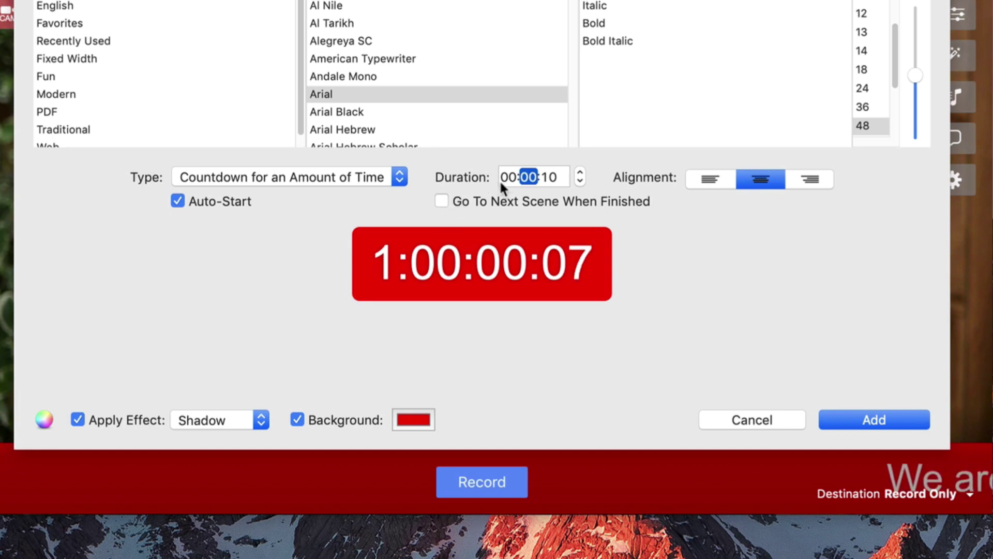
left_click(547, 178)
left_click(442, 201)
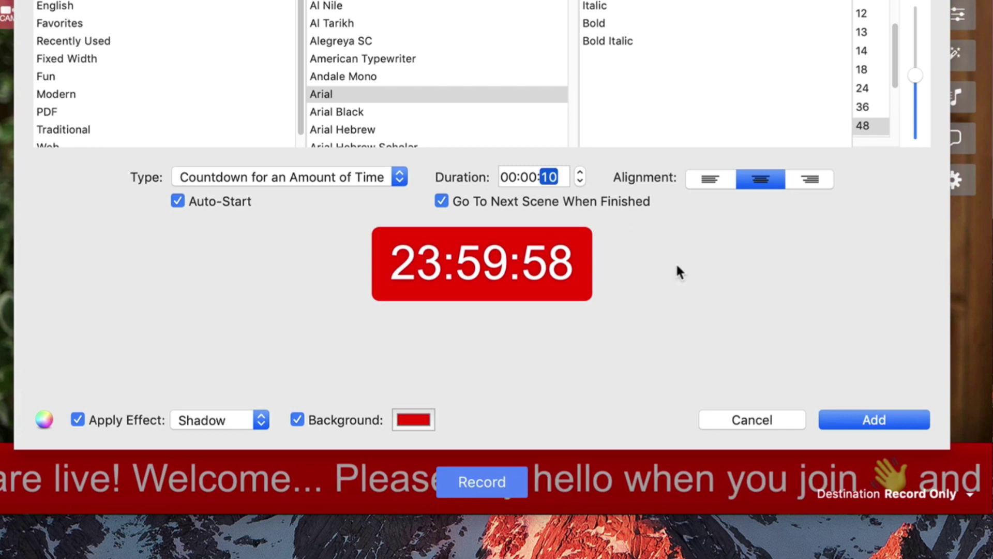
Add the 10-second countdown and place it beside the face, letting it run out.
left_click(860, 420)
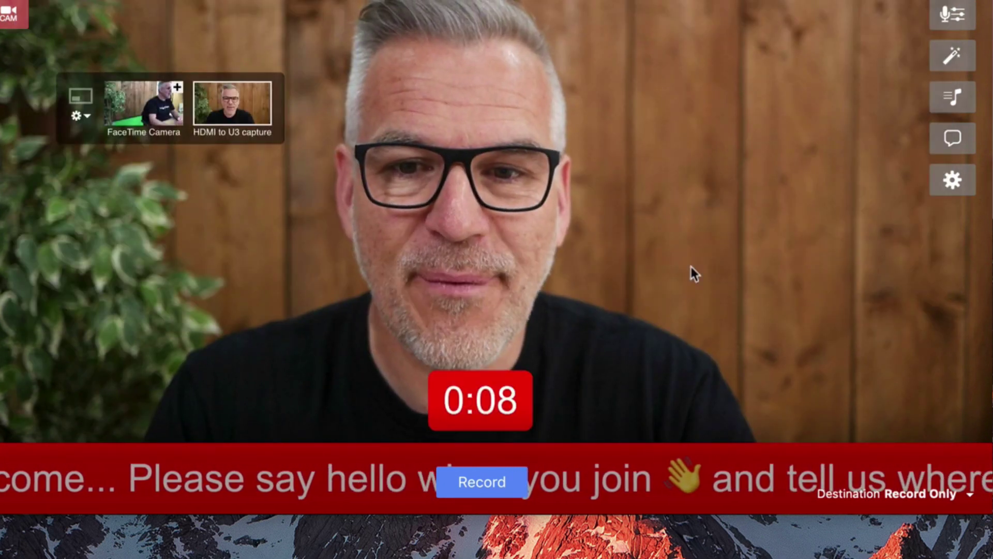
mouse_move(515, 385)
left_click_drag(514, 385, 611, 325)
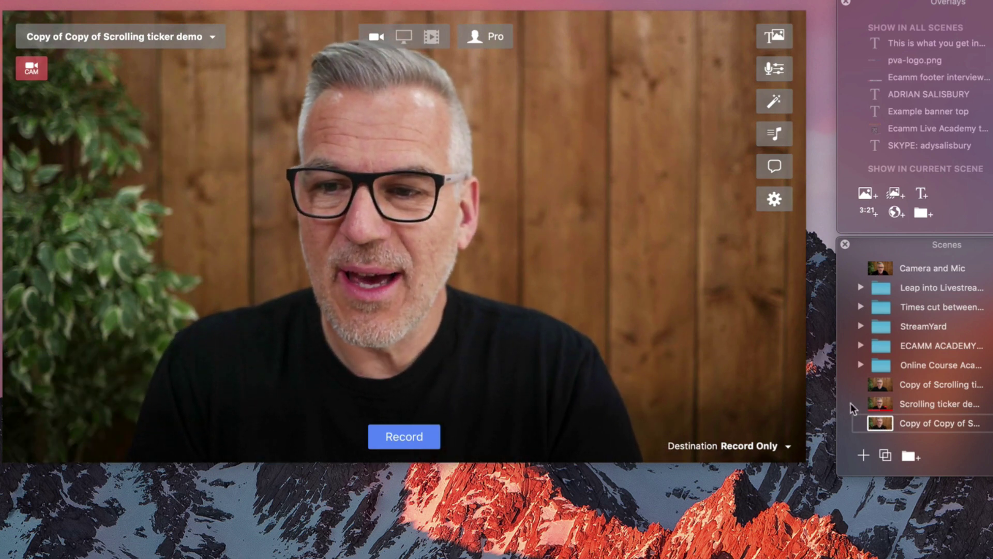
Move the timer to the preview's right edge, untick Background, and save with 0% text opacity.
left_click(881, 406)
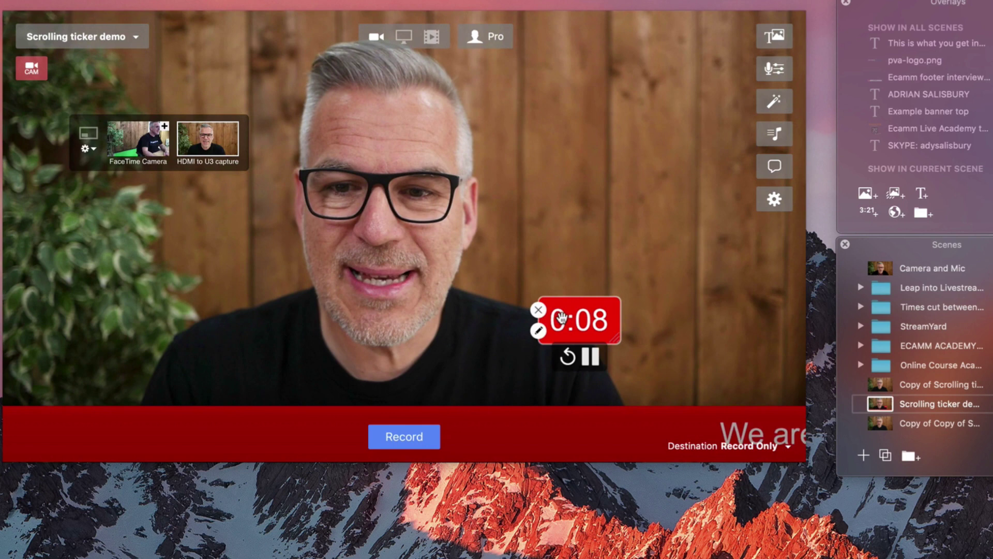
left_click_drag(564, 322, 747, 279)
left_click(710, 294)
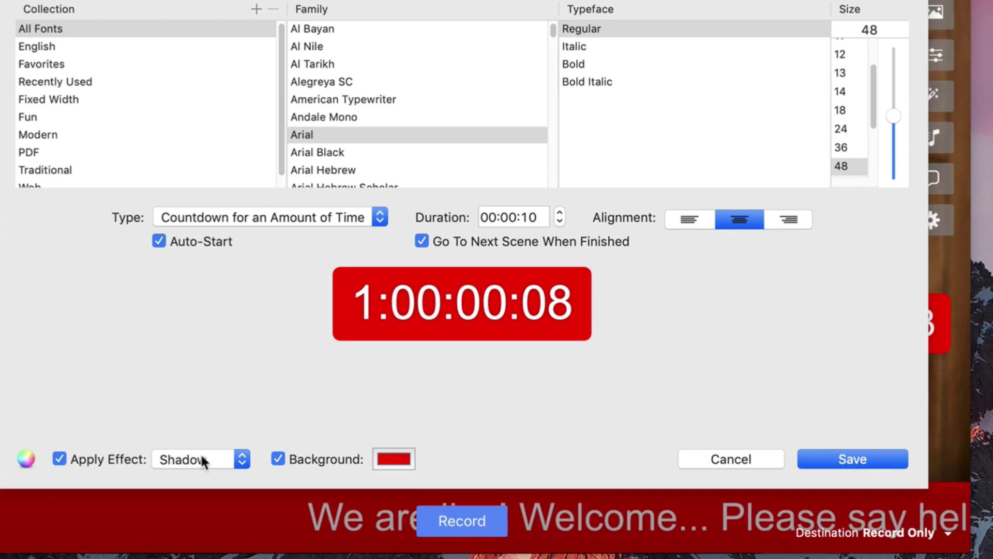
left_click(278, 458)
left_click(25, 458)
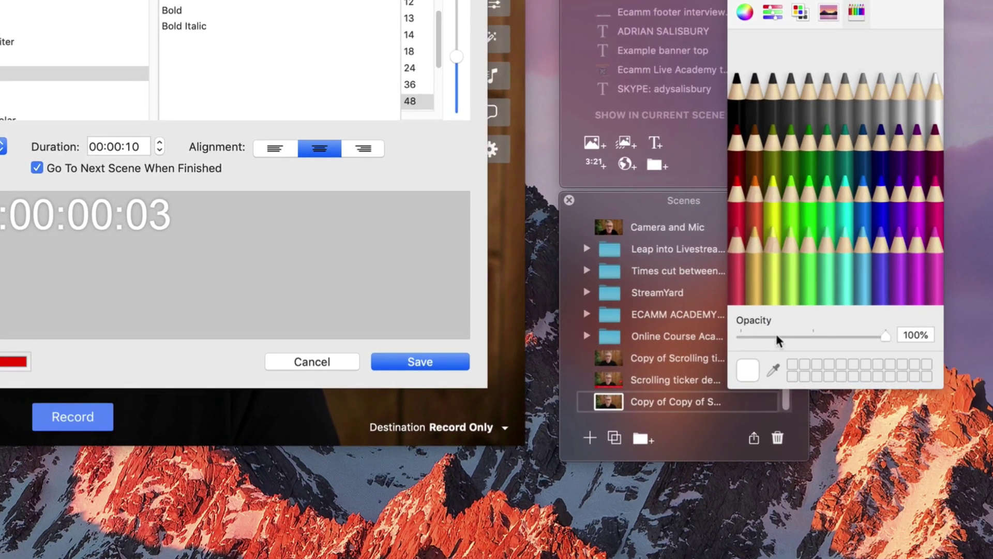
left_click_drag(898, 333, 864, 340)
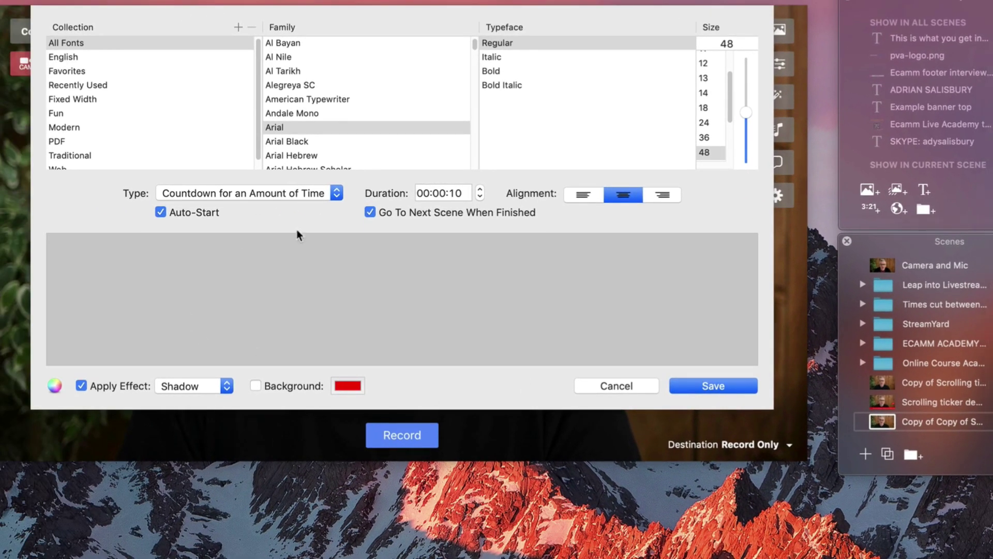
left_click(712, 386)
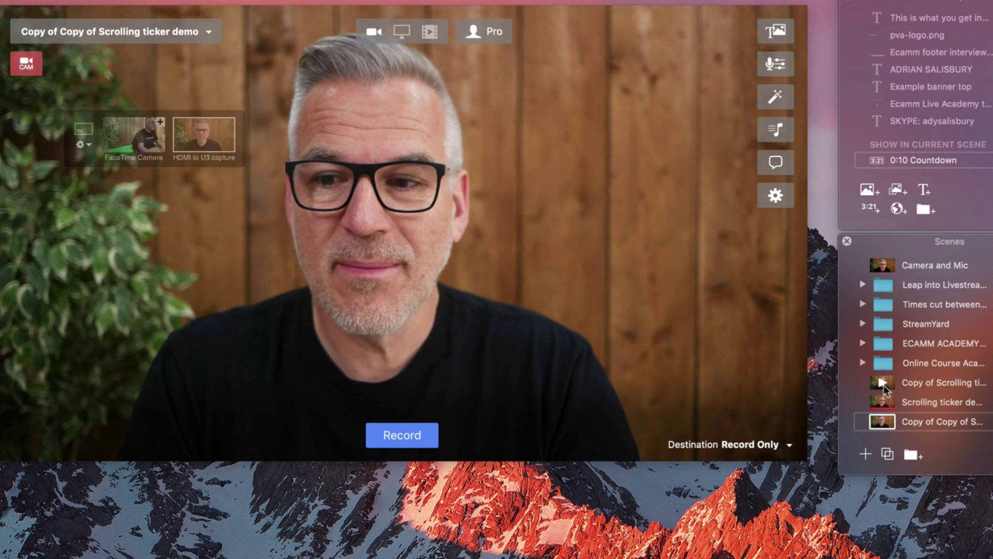
On Scrolling ticker demo, pause the countdown and save its settings with Background unticked.
left_click(883, 404)
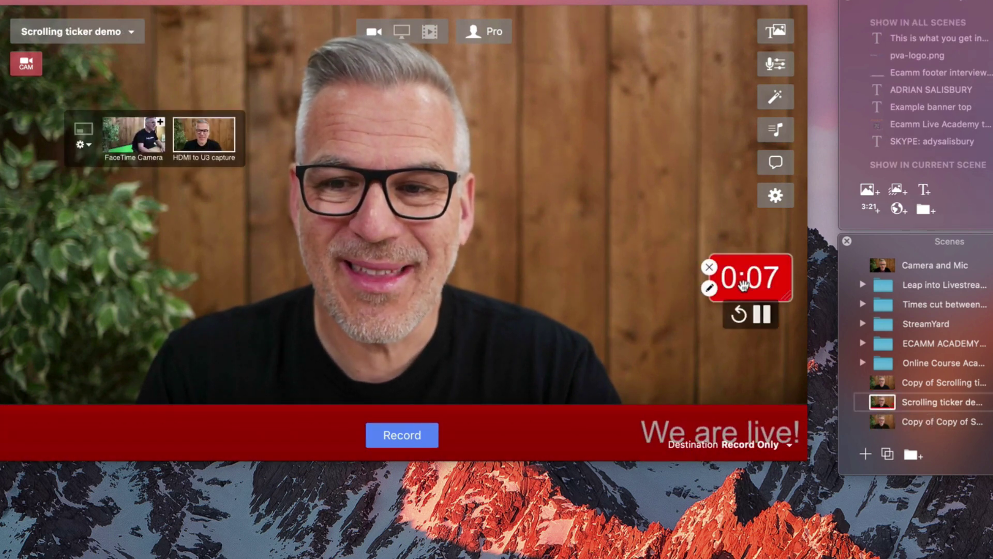
mouse_move(730, 284)
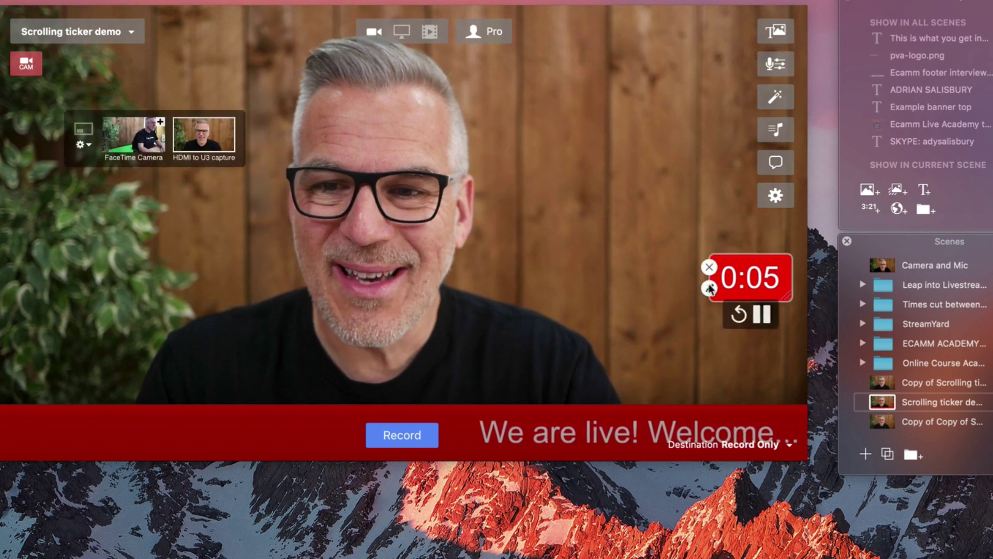
left_click(760, 313)
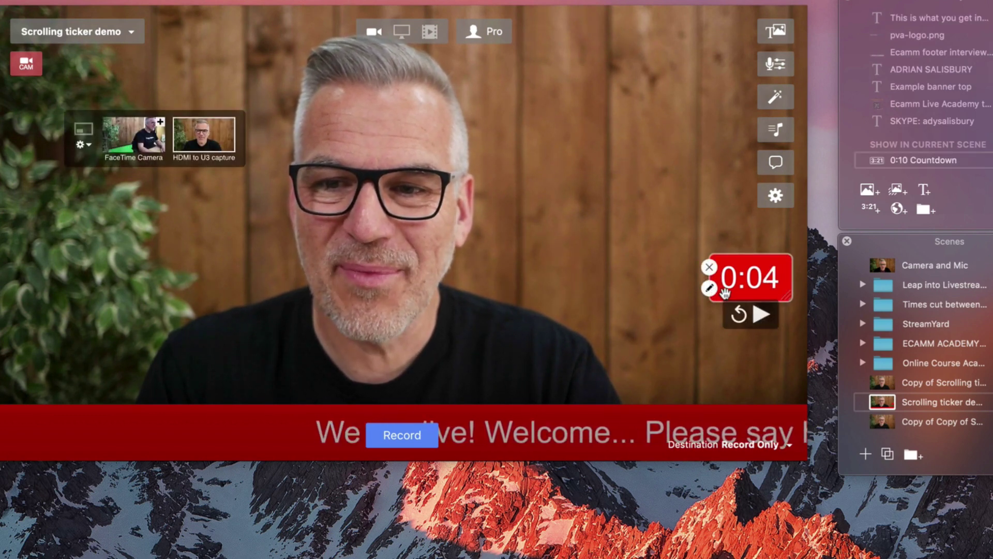
left_click(709, 288)
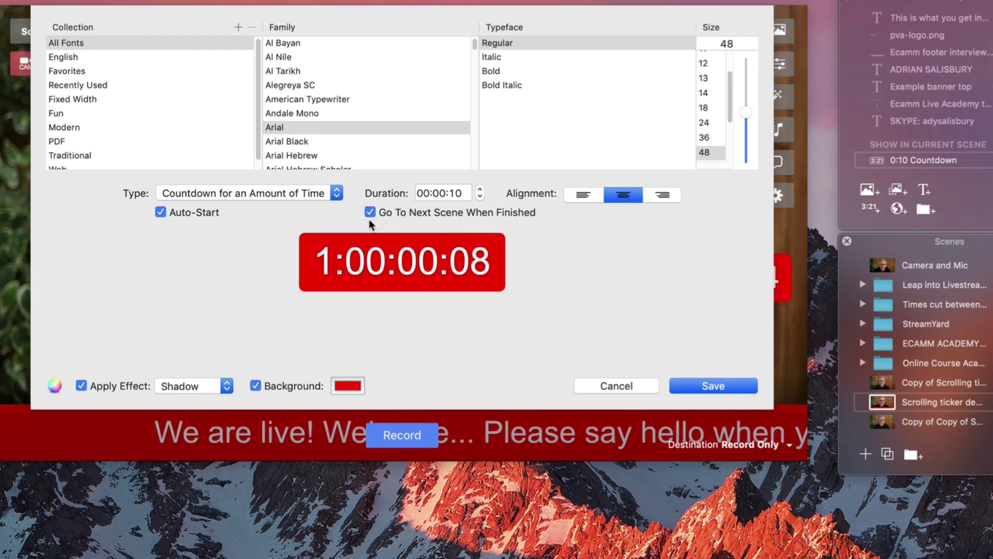
left_click(455, 193)
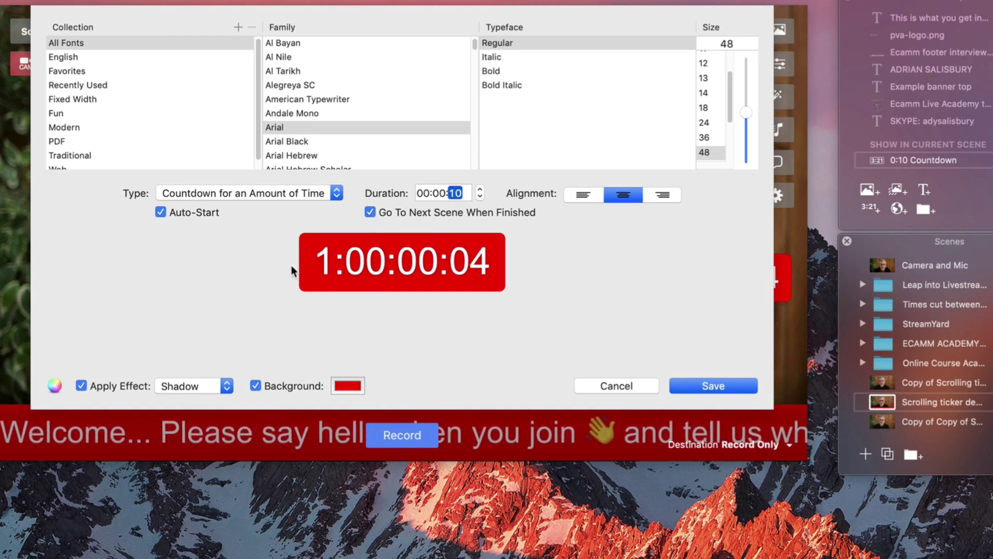
left_click(255, 386)
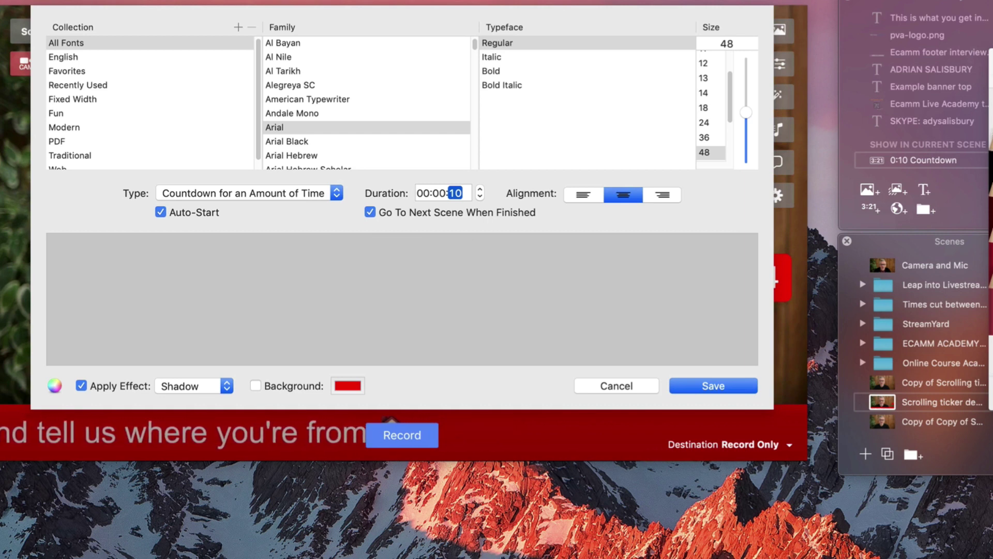
left_click(711, 384)
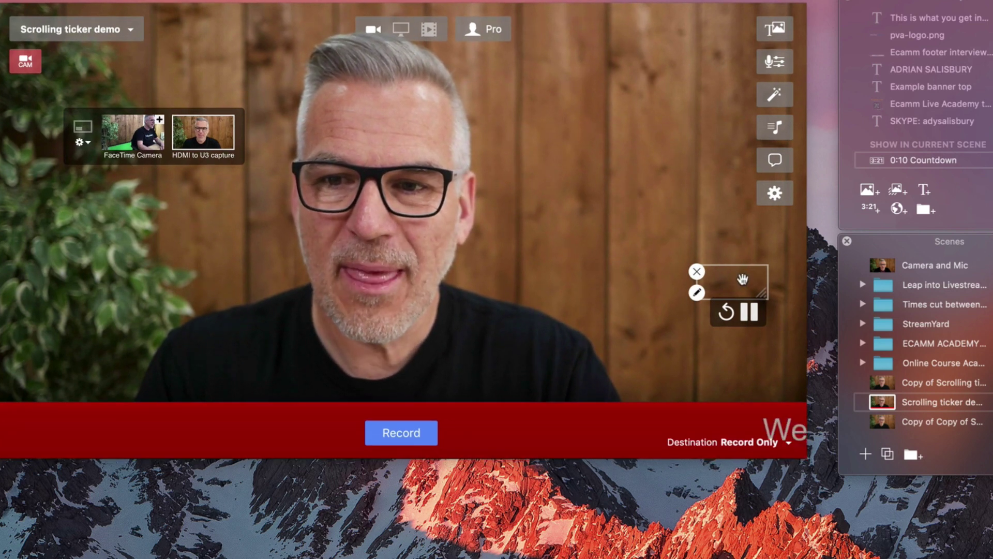
Go from Copy of Scrolling ticker demo to Scrolling ticker demo, then through the blank scene to Camera and Mic.
left_click(883, 382)
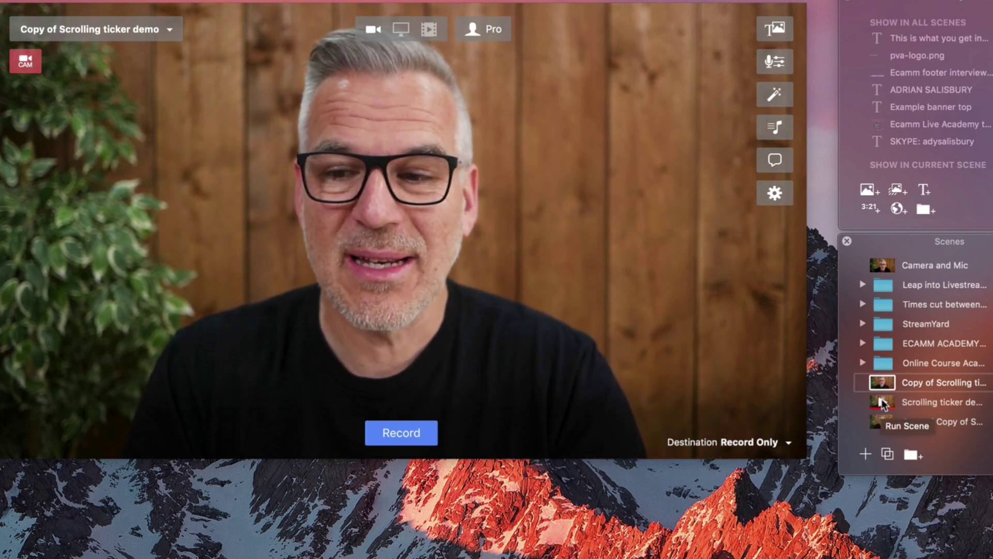
left_click(883, 403)
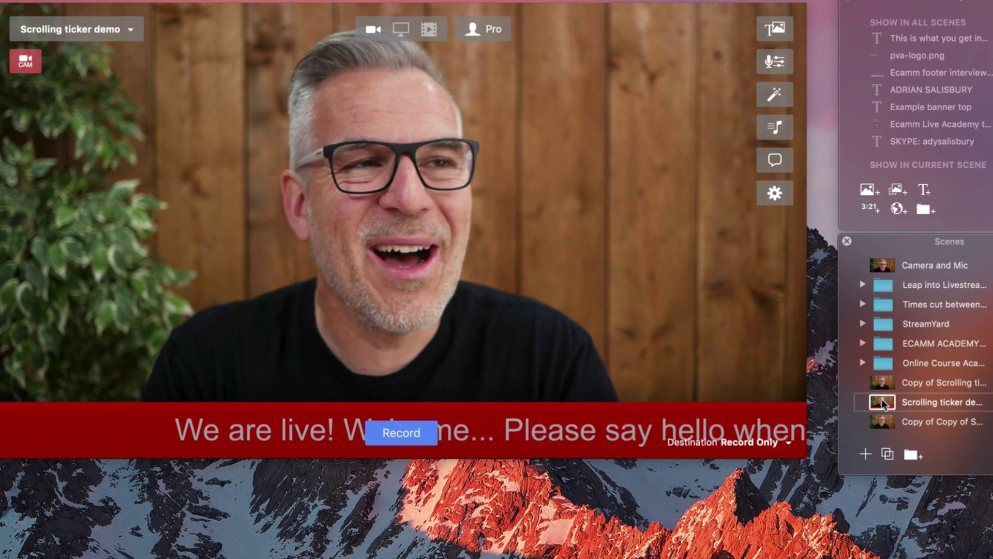
key("Down")
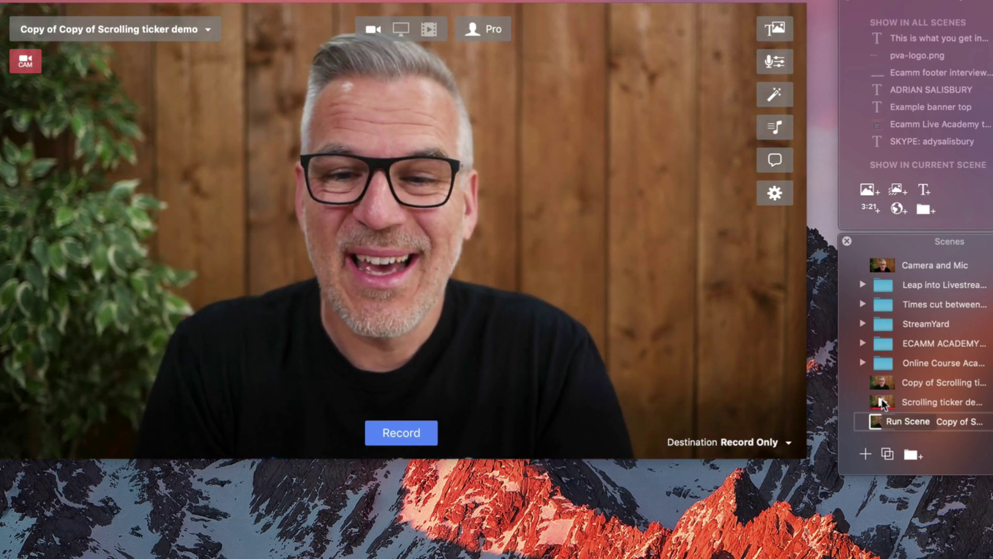
key("ctrl+1")
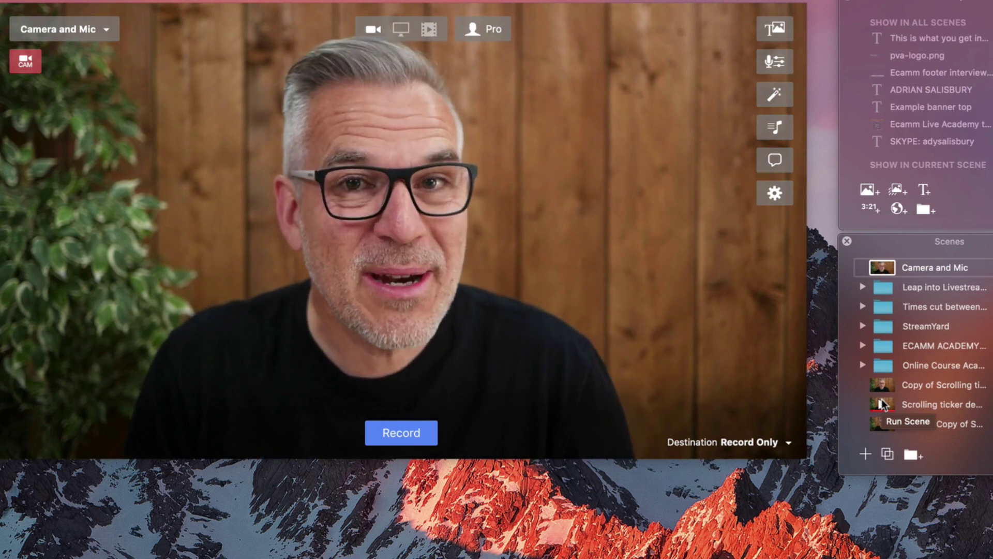